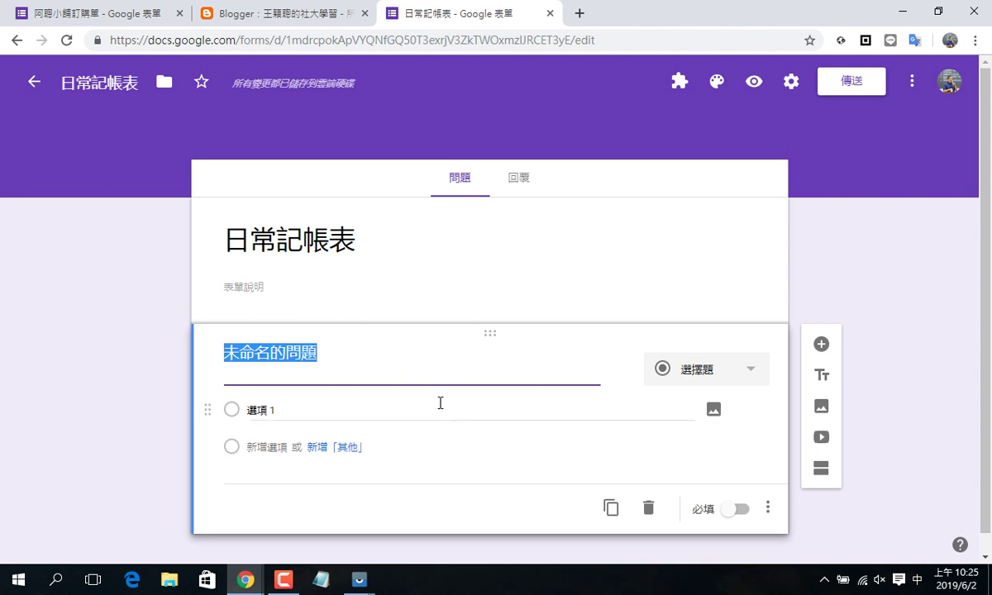
# Step: Title the untitled multiple-choice question 品項
pyautogui.write('ㄆ')
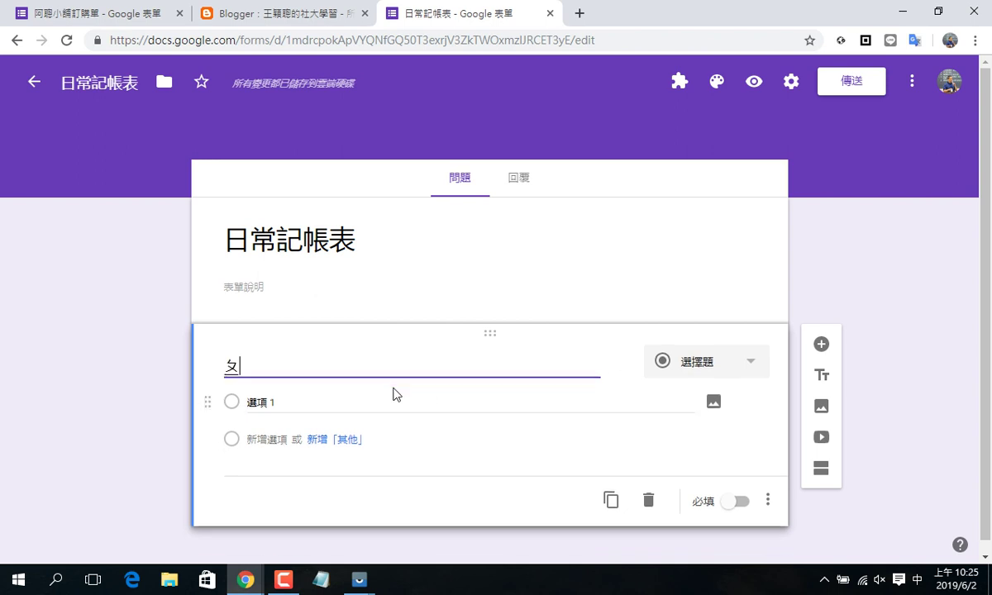
pyautogui.write('ㄧㄣˇㄒㄧㄤˋ')
pyautogui.press('Return')
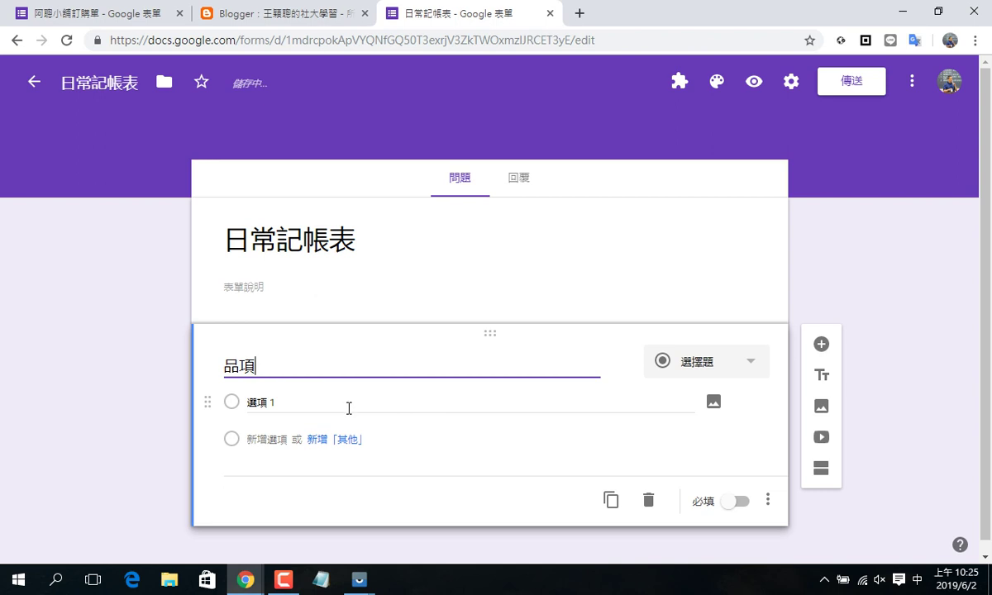
pyautogui.click(694, 370)
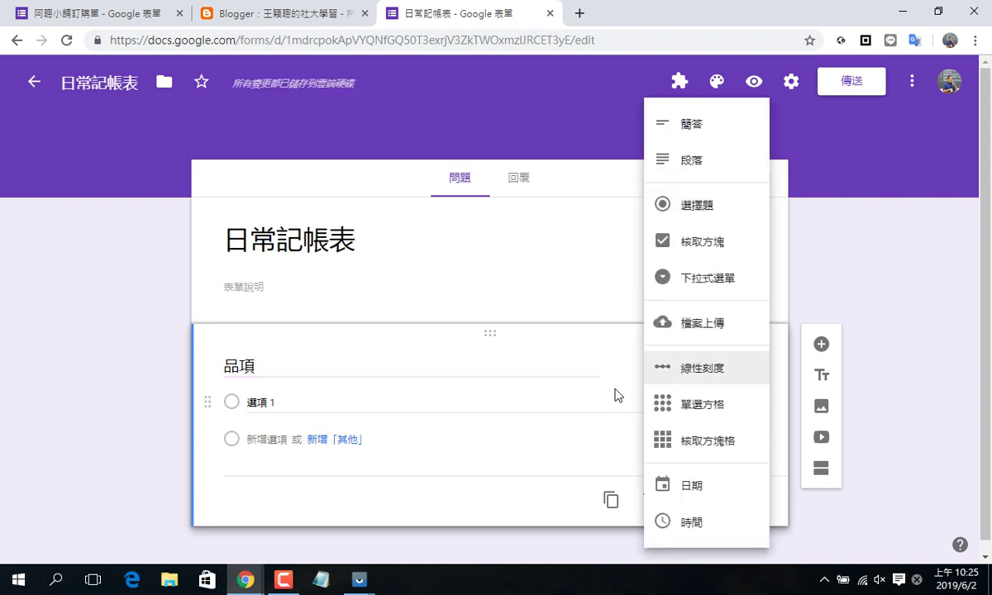
# Step: Enter 加油 and 薪水 as the first two answer options of the 品項 question
pyautogui.click(301, 403)
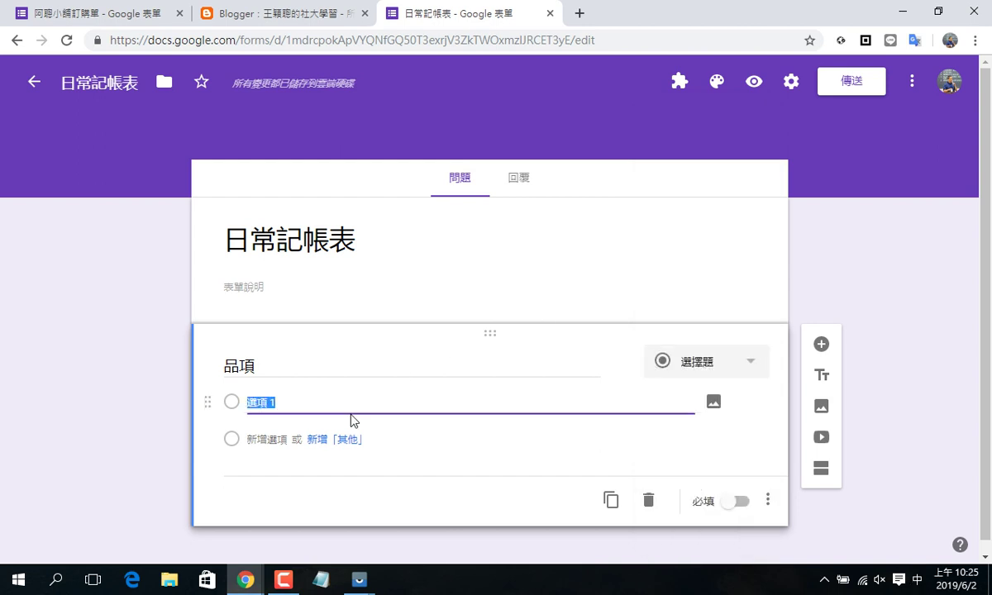
pyautogui.write('加油')
pyautogui.press('Return')
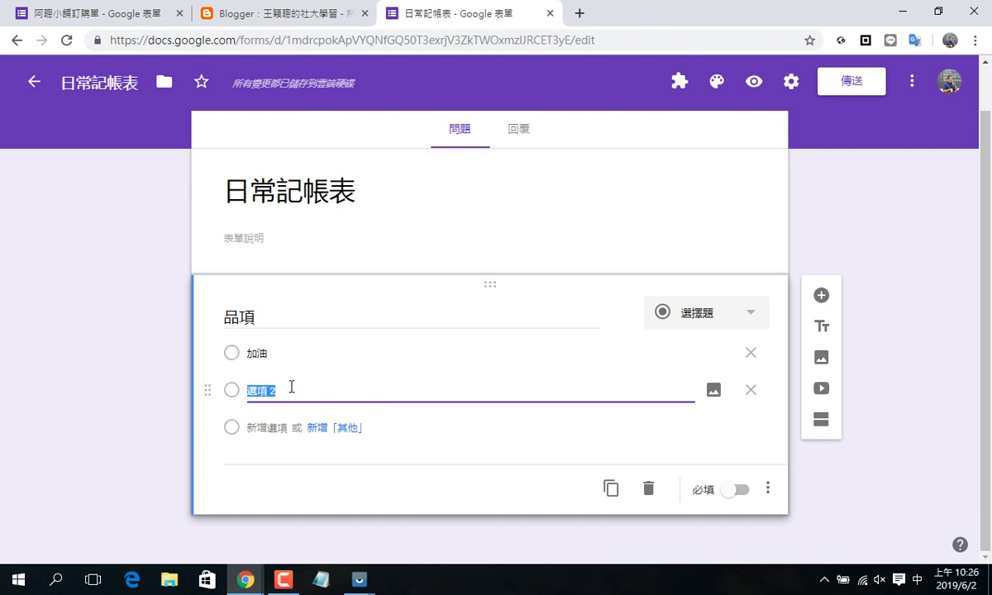
pyautogui.write('新ㄕㄨㄟˇ')
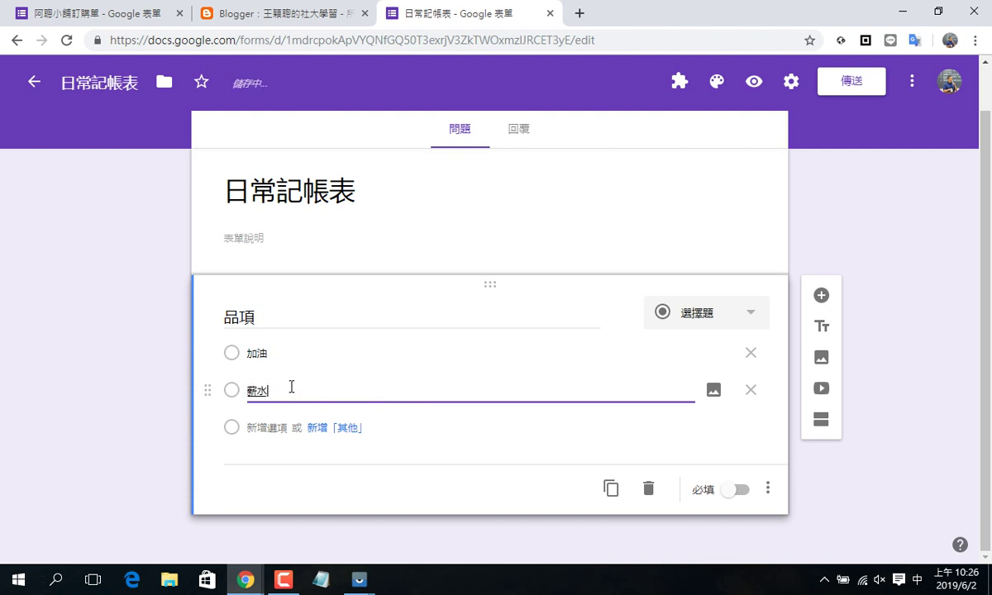
pyautogui.press('Return')
pyautogui.scroll(-1, 326, 387)
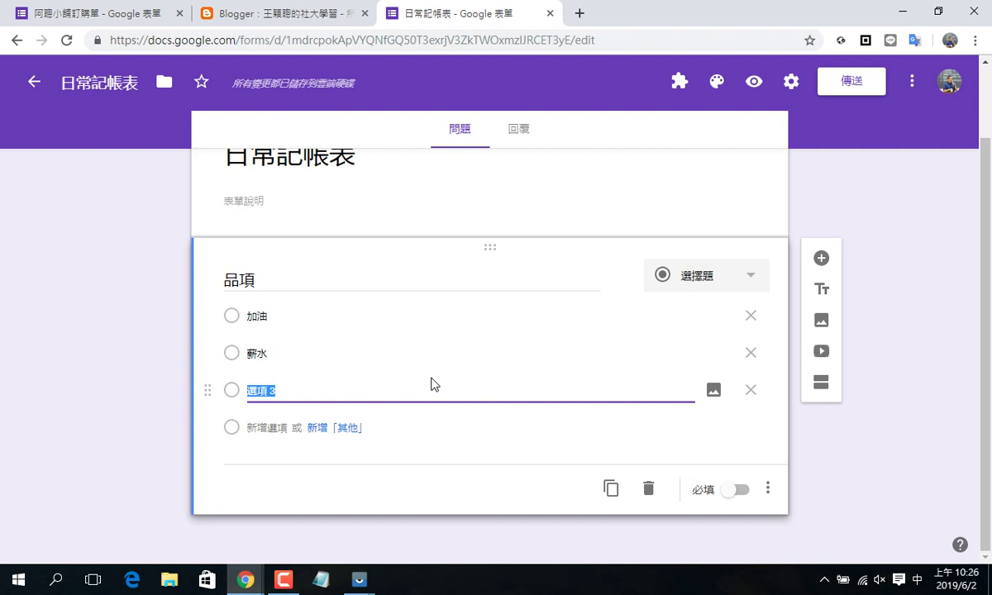
# Step: Clear the second option of the 品項 question and re-enter it as 薪水
pyautogui.write('ㄓㄨㄥˇㄌㄟˋ')
pyautogui.press('BackSpace')
pyautogui.press('BackSpace')
pyautogui.press('BackSpace')
pyautogui.write('ㄧ')
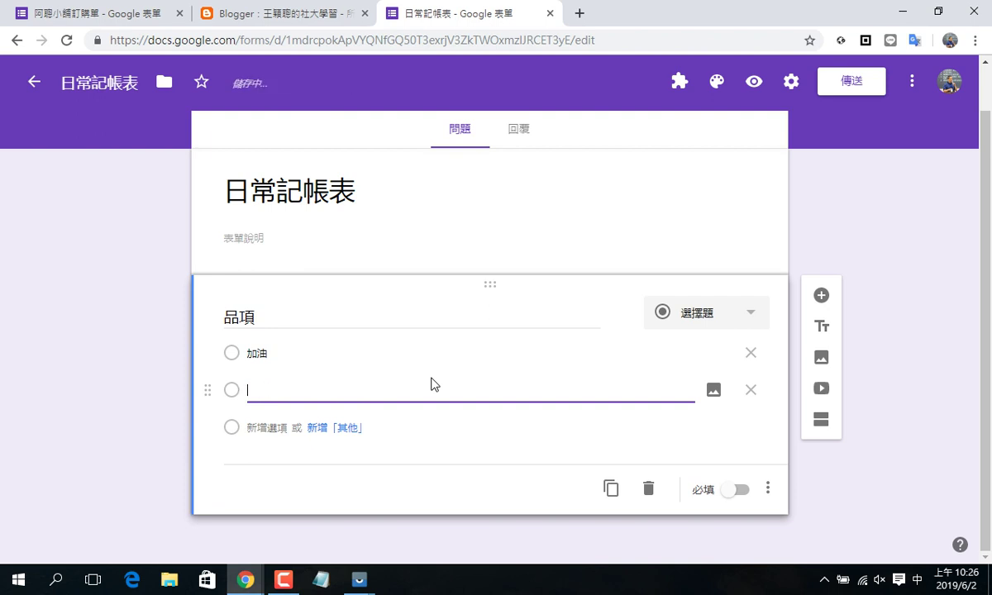
pyautogui.write('ㄒㄧㄣㄕㄨㄟˇ')
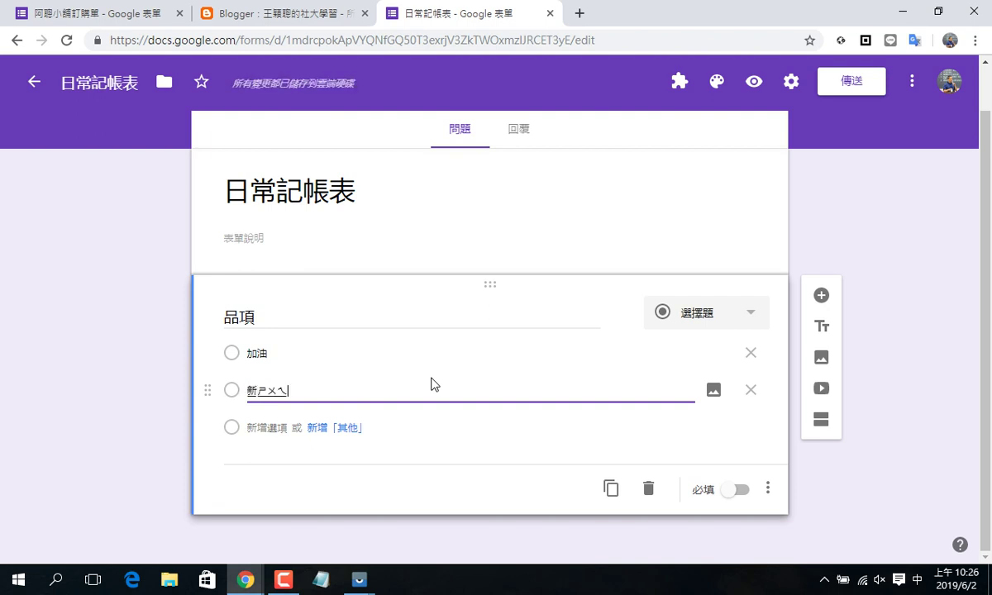
pyautogui.press('Return')
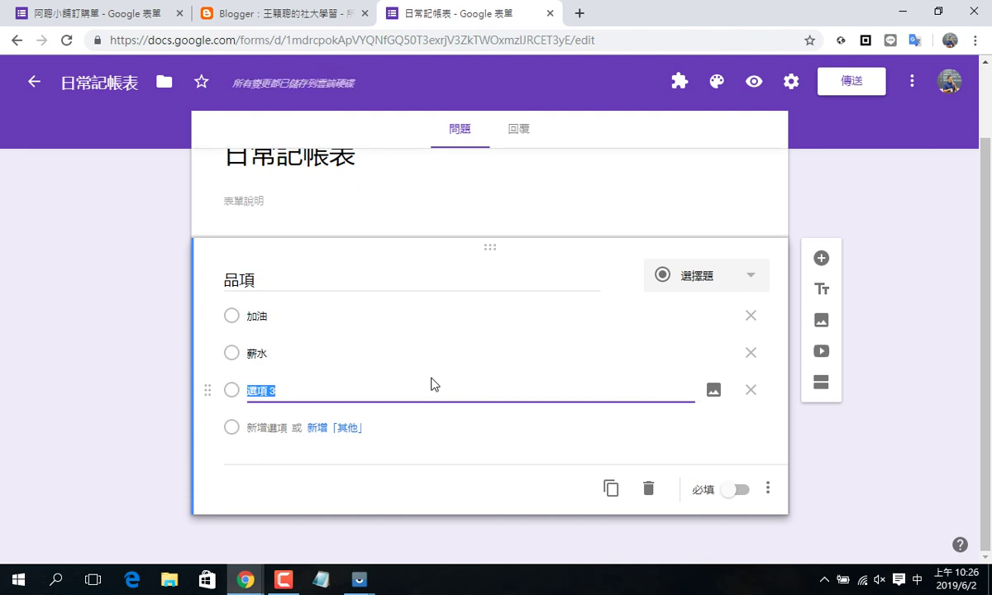
# Step: Add the options 小發財, 買菜 and 三餐 to the 品項 question, followed by an "Other" (其他) choice
pyautogui.write('ㄒㄧㄠˇㄈㄚ')
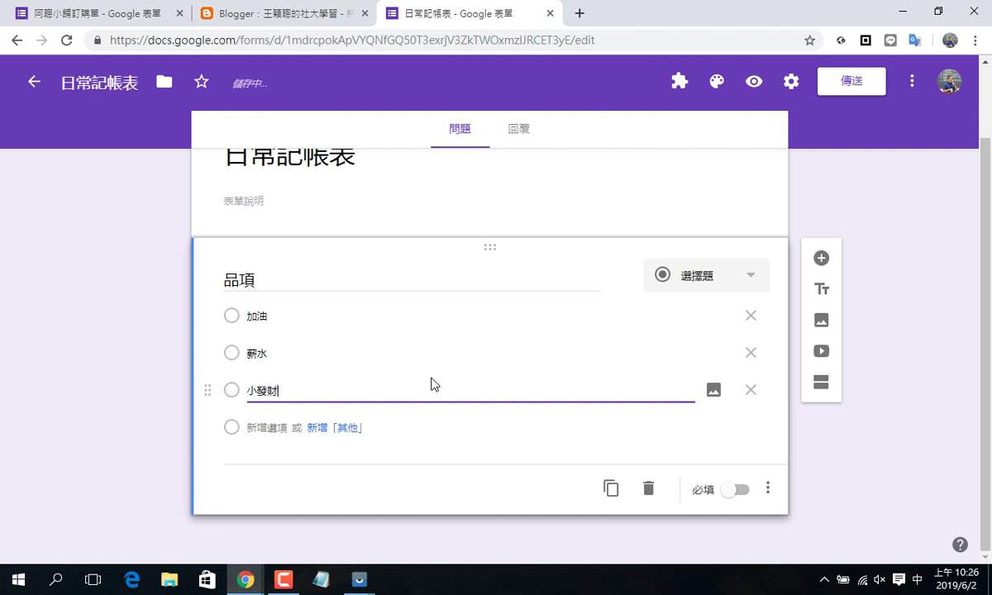
pyautogui.press('Return')
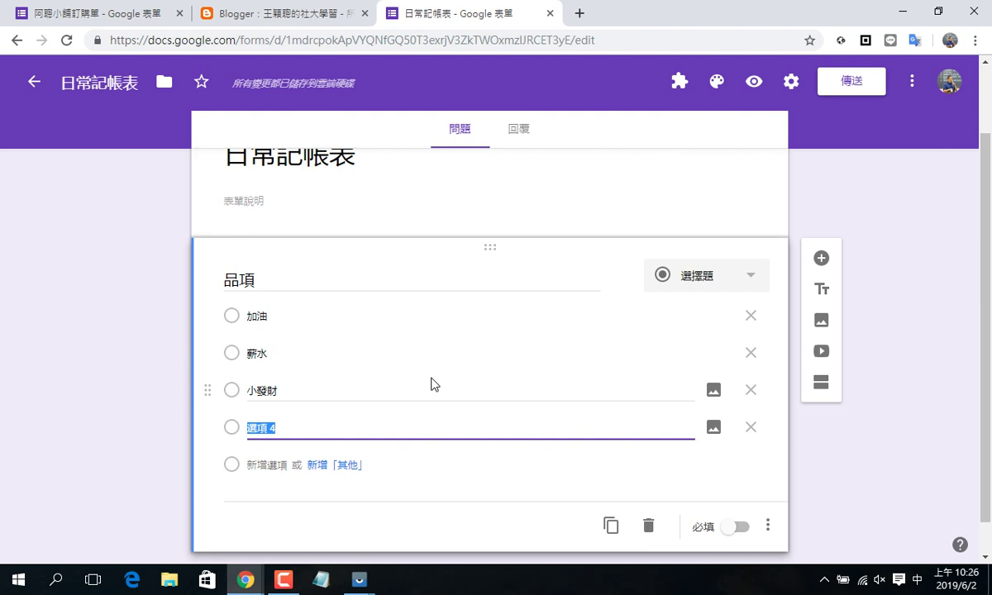
pyautogui.write('買菜')
pyautogui.press('Return')
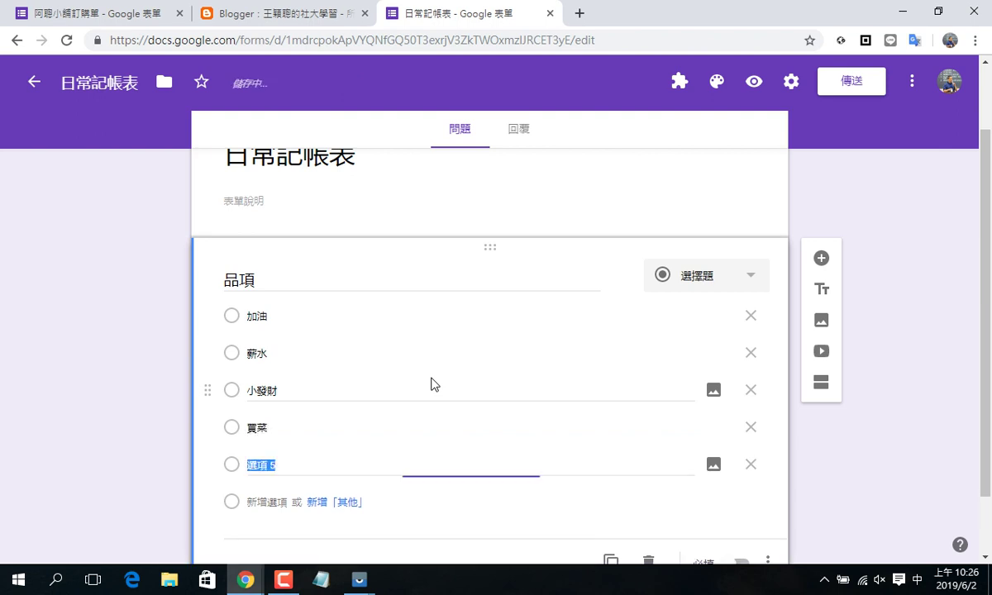
pyautogui.write('ㄘㄢ')
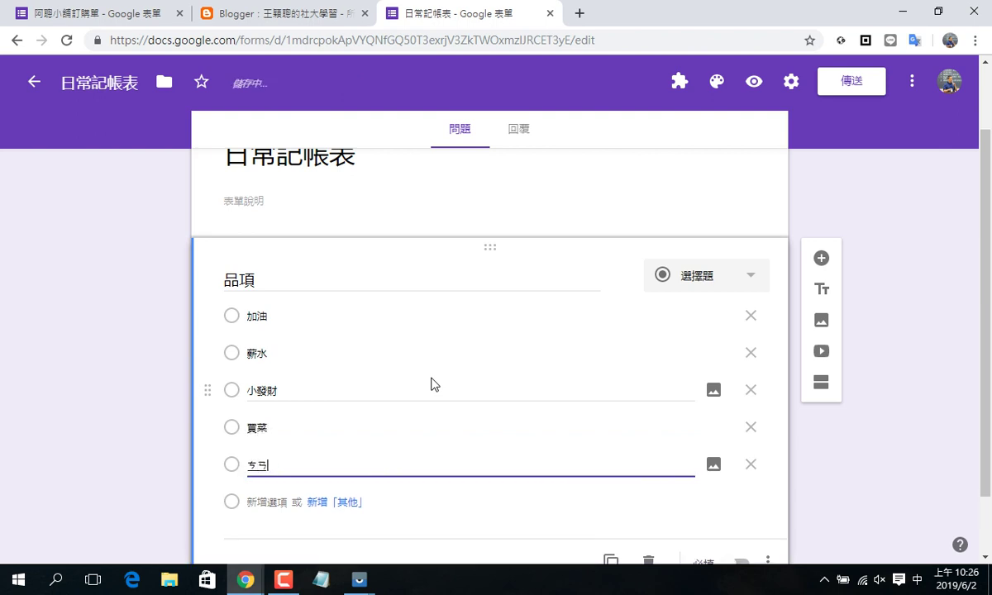
pyautogui.press('space')
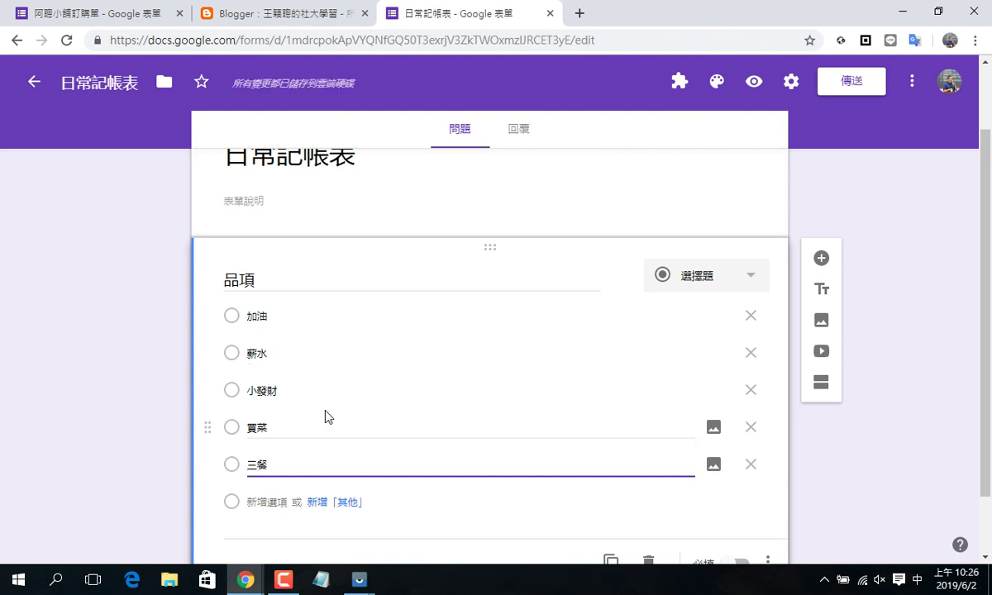
pyautogui.scroll(-1, 325, 416)
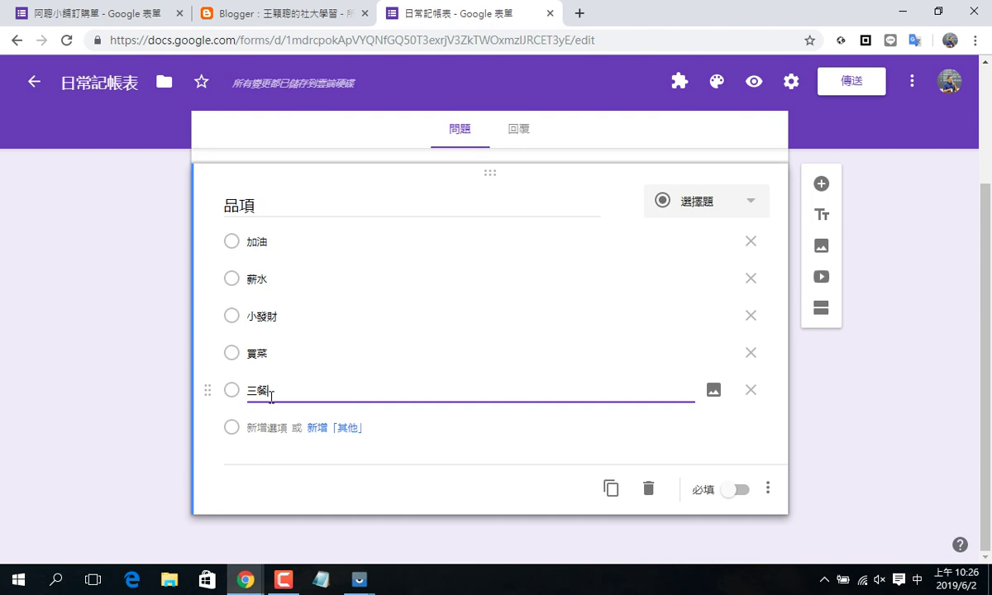
pyautogui.click(340, 435)
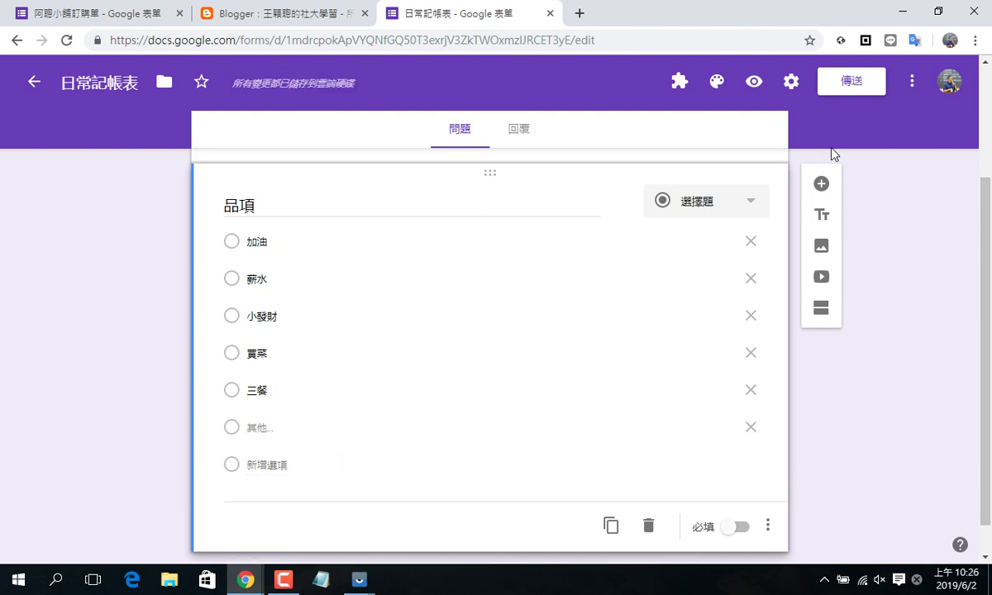
# Step: Preview the form, try 繳學費 as the 其他 answer, and close the preview without submitting
pyautogui.click(754, 83)
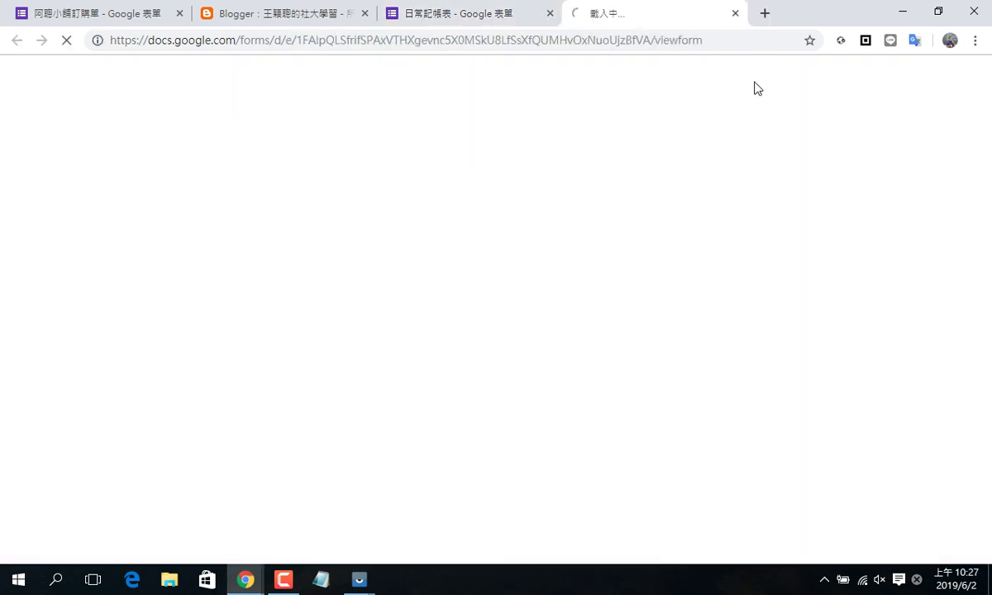
pyautogui.scroll(-2, 507, 228)
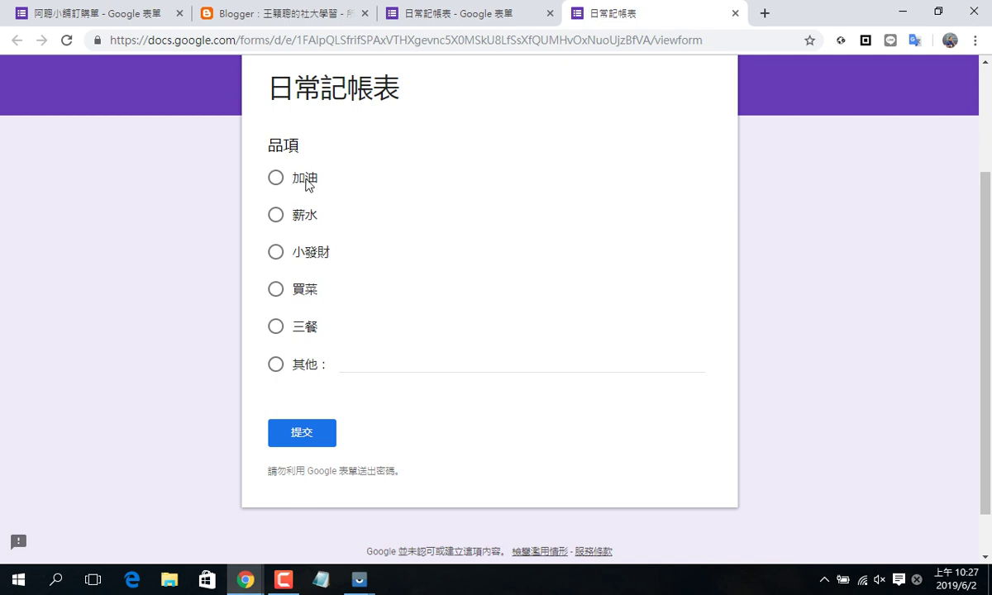
pyautogui.click(356, 365)
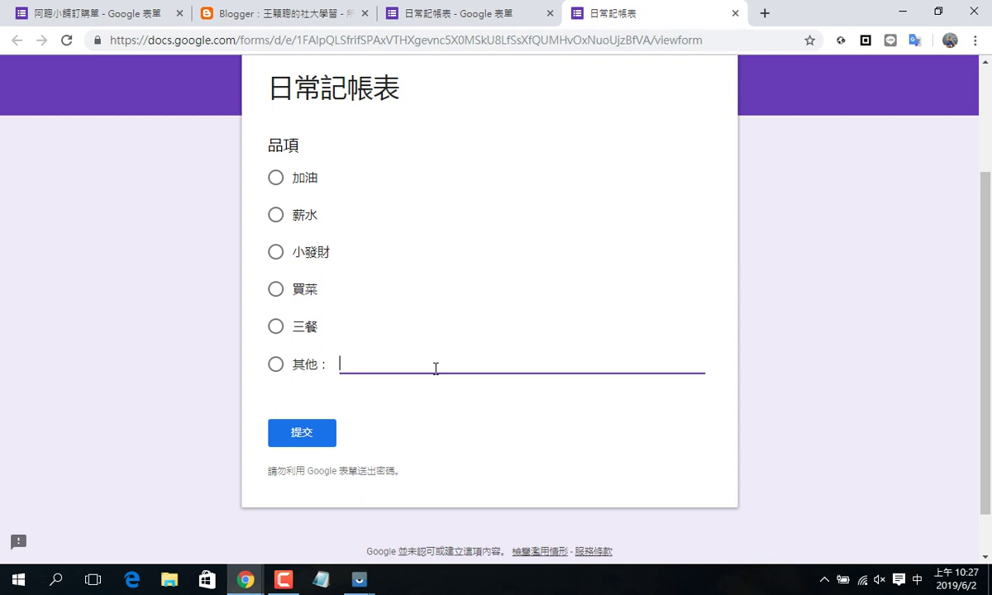
pyautogui.write('繳')
pyautogui.write('學費')
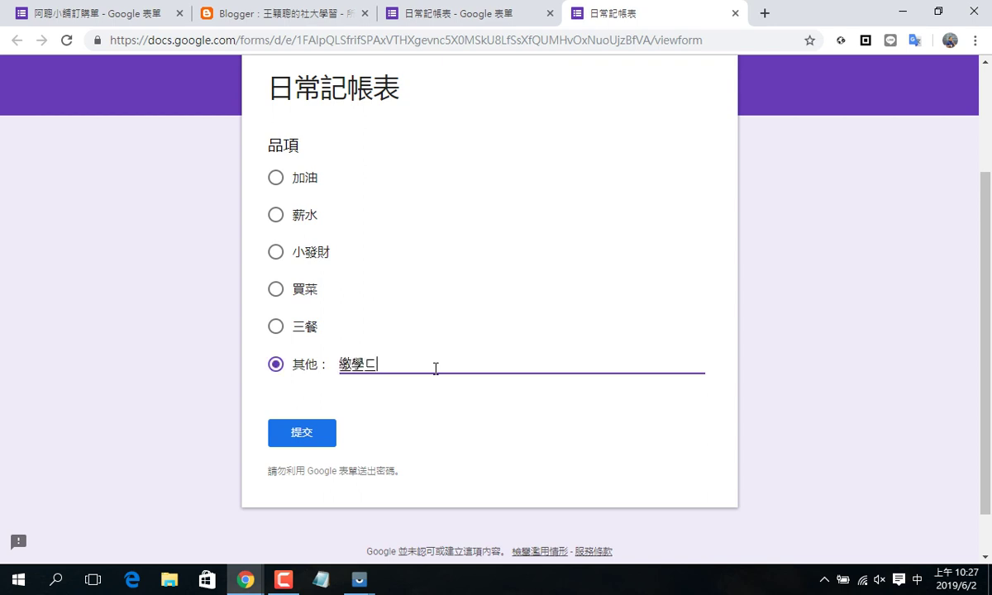
pyautogui.press('Return')
pyautogui.click(735, 13)
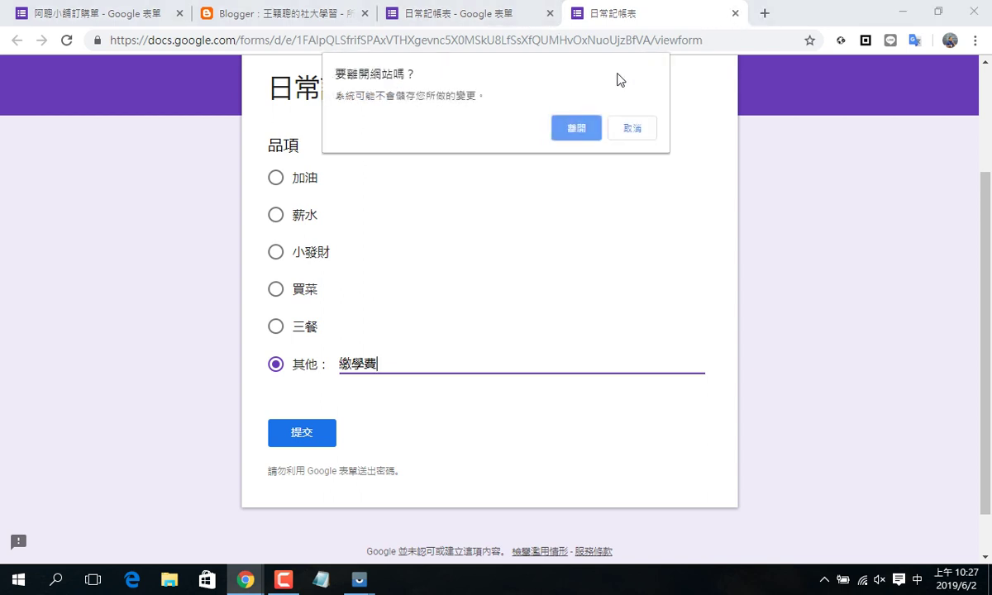
pyautogui.click(562, 129)
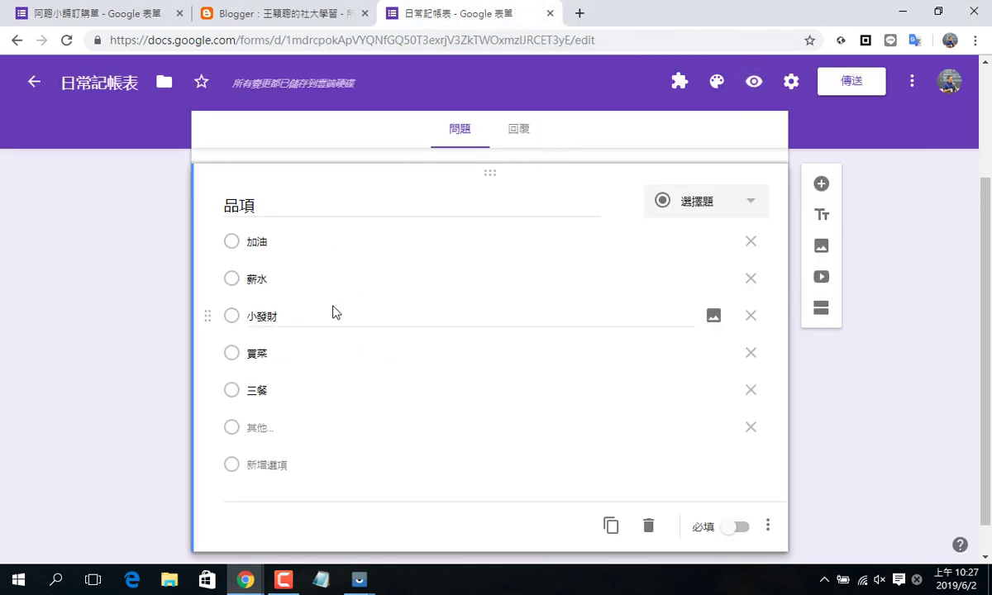
# Step: Make the 品項 question required and add a new question titled 支出或收入
pyautogui.scroll(-1, 339, 347)
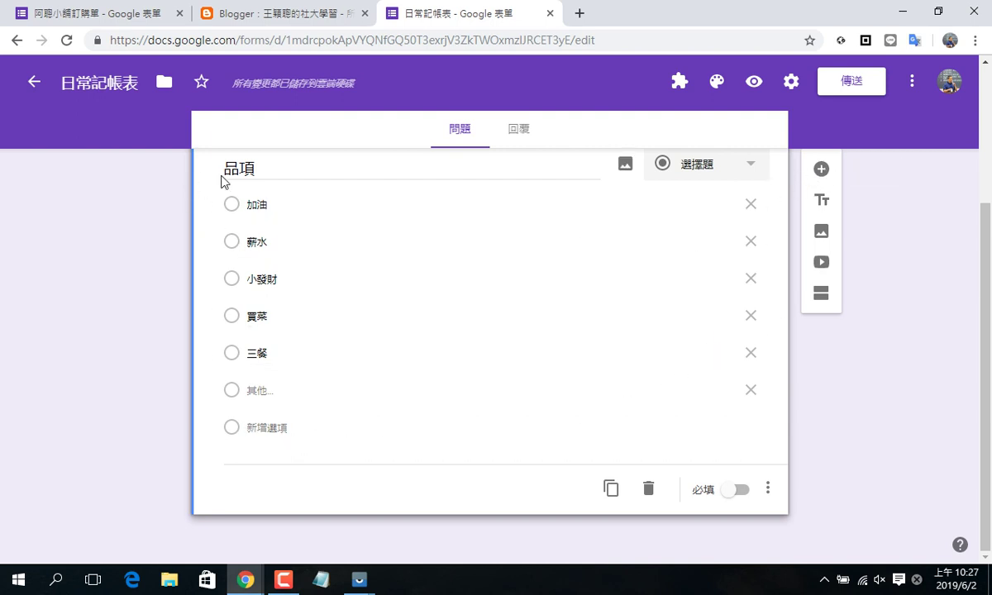
pyautogui.click(740, 493)
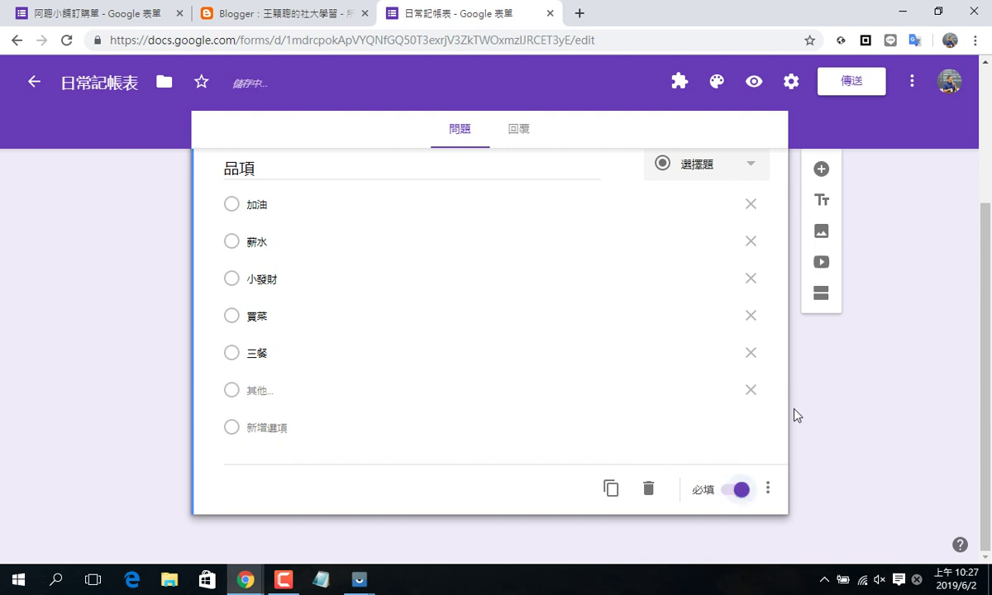
pyautogui.click(821, 169)
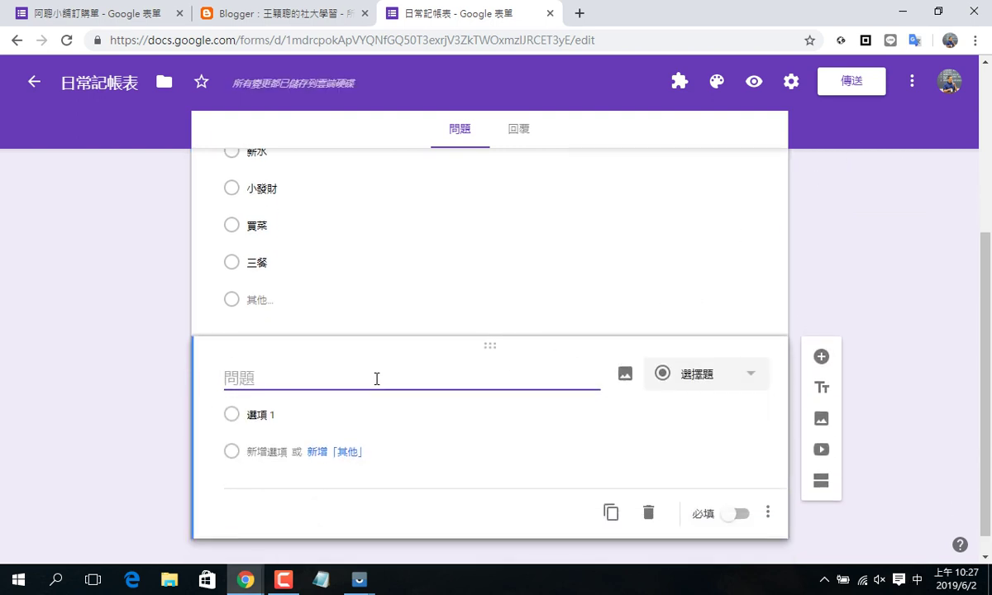
pyautogui.write('支出')
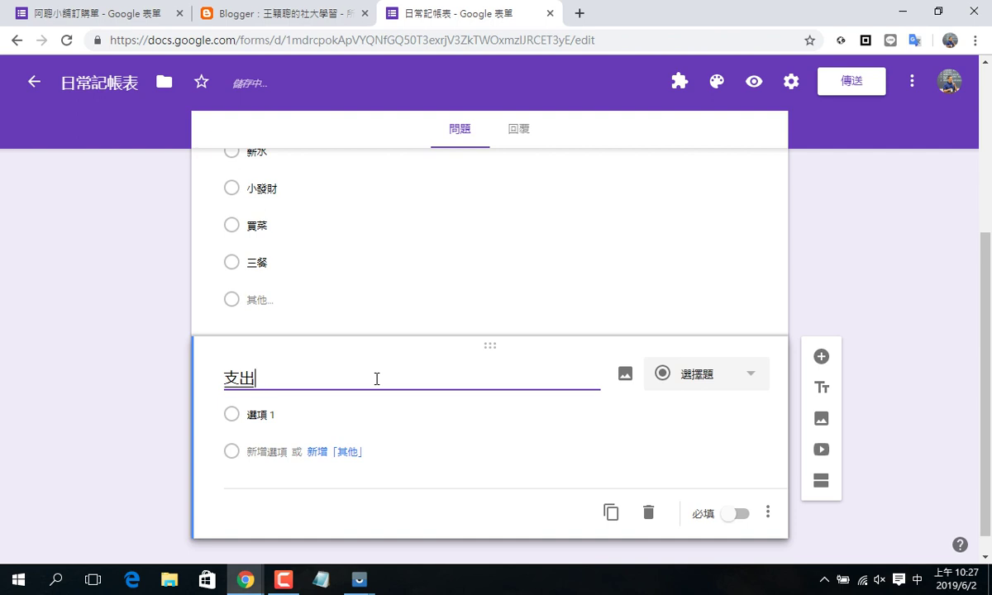
pyautogui.write('ㄏㄨㄛ4ㄕㄡㄖㄨ4')
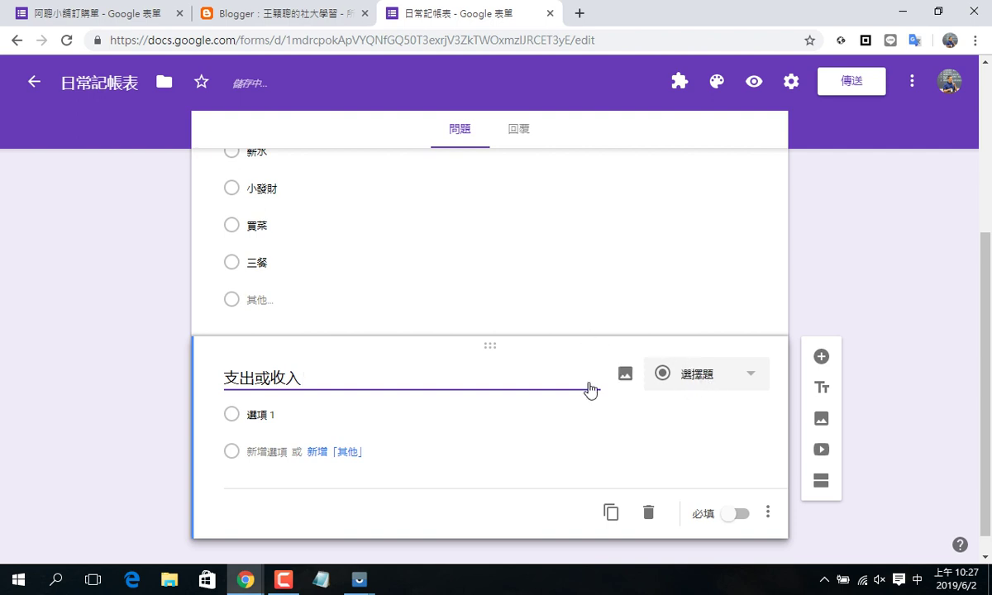
# Step: Enter 支出 and 收入 as the two answer options of the 支出或收入 question
pyautogui.click(306, 411)
pyautogui.write('ㄓ ㄐ')
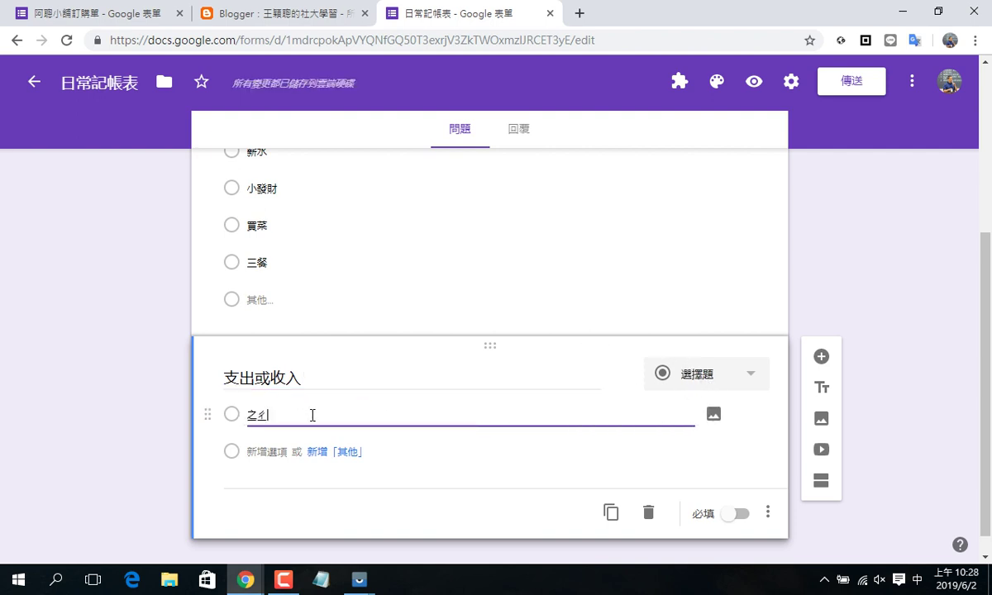
pyautogui.write('ㄨ')
pyautogui.press('Return')
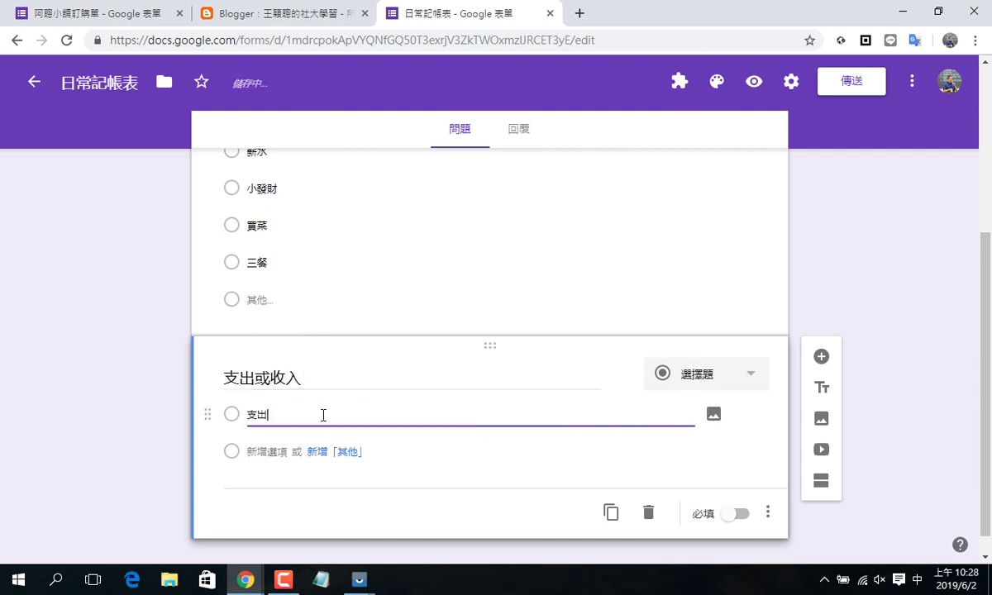
pyautogui.click(267, 453)
pyautogui.write('ㄕㄡ ㄖ')
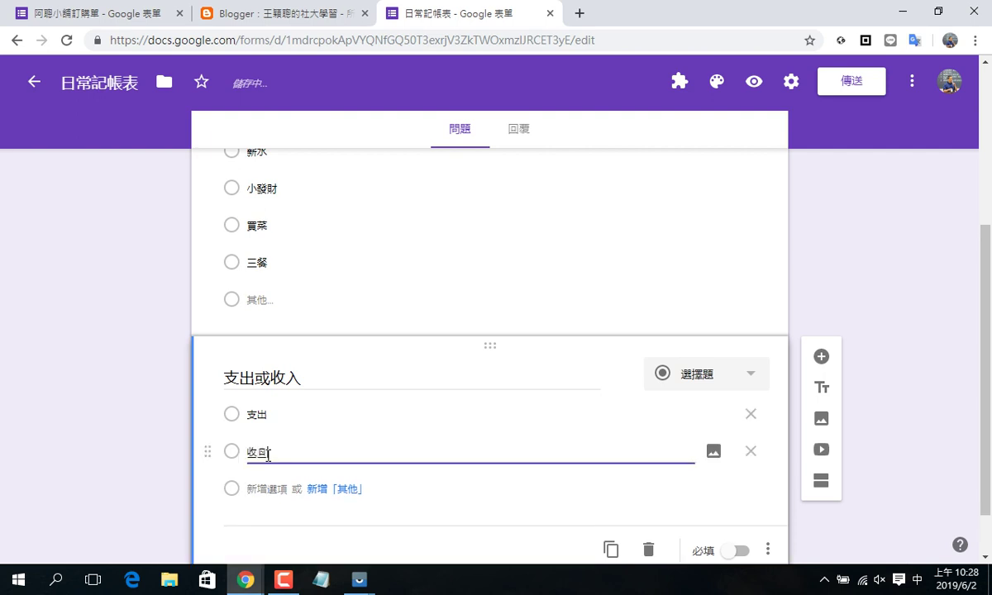
pyautogui.write('ㄨˋ')
pyautogui.press('Return')
# Step: Make the 支出或收入 question required
pyautogui.scroll(-1, 766, 382)
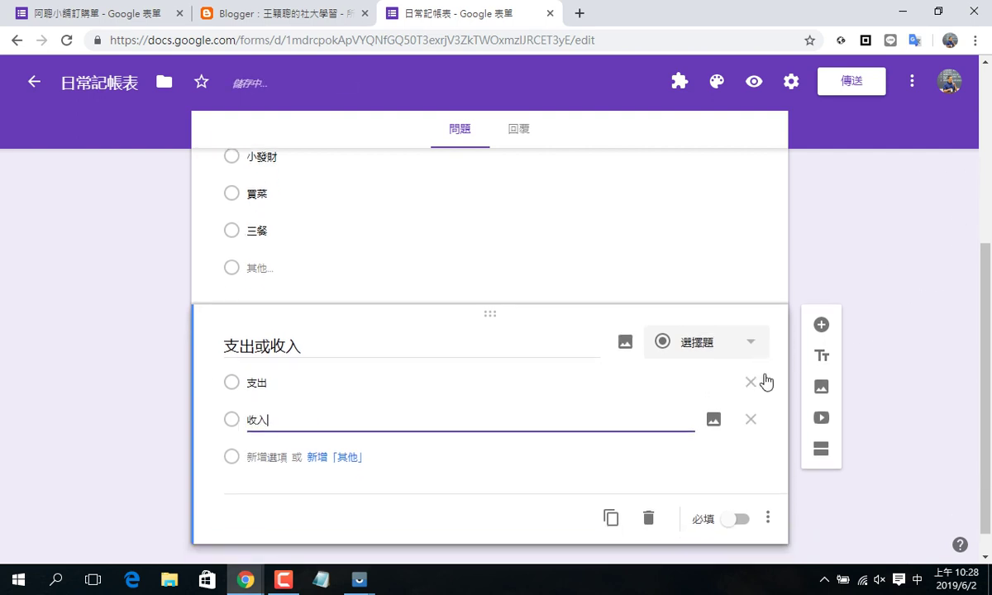
pyautogui.scroll(-1, 765, 382)
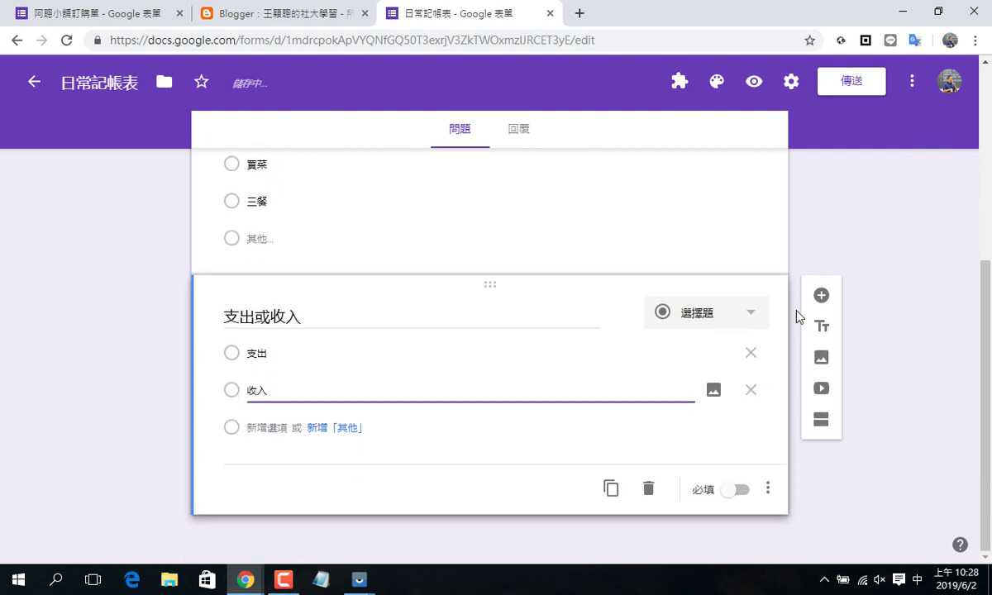
pyautogui.click(746, 499)
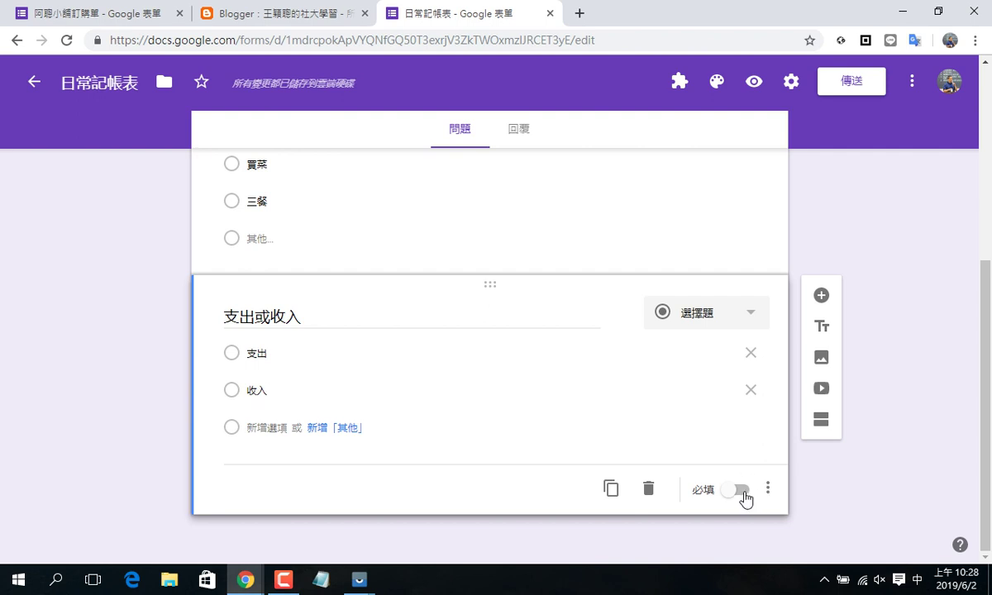
# Step: Add a short-answer question titled 金額 and restrict its response validation to 數字 with the 整數 condition
pyautogui.click(821, 297)
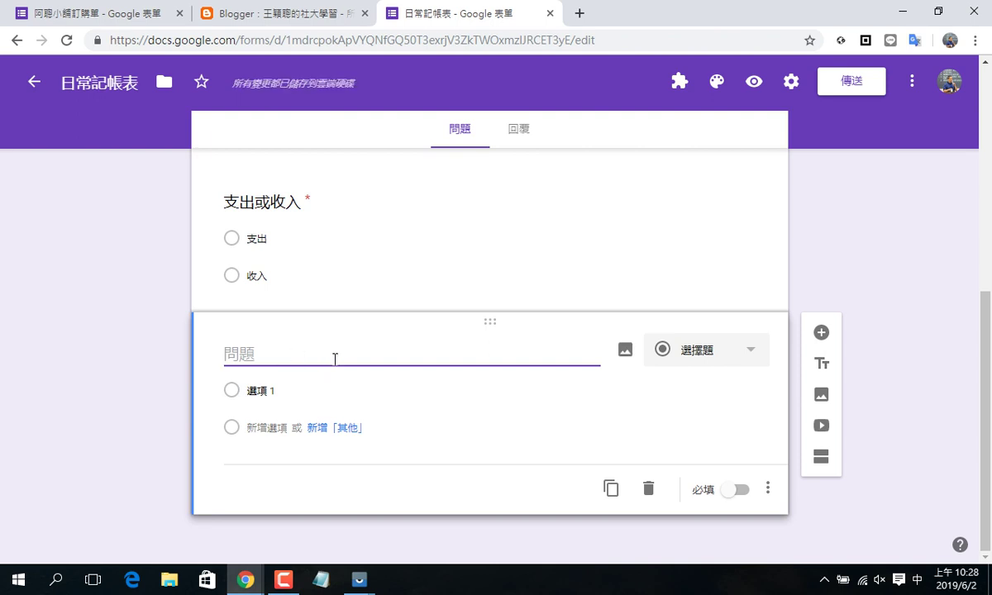
pyautogui.write('金額')
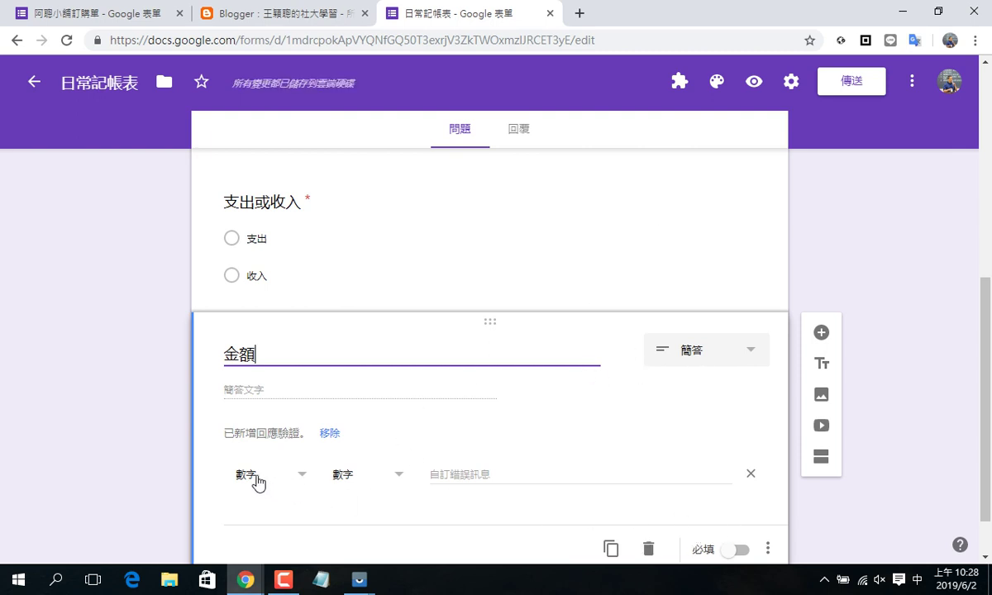
pyautogui.click(395, 478)
pyautogui.click(352, 493)
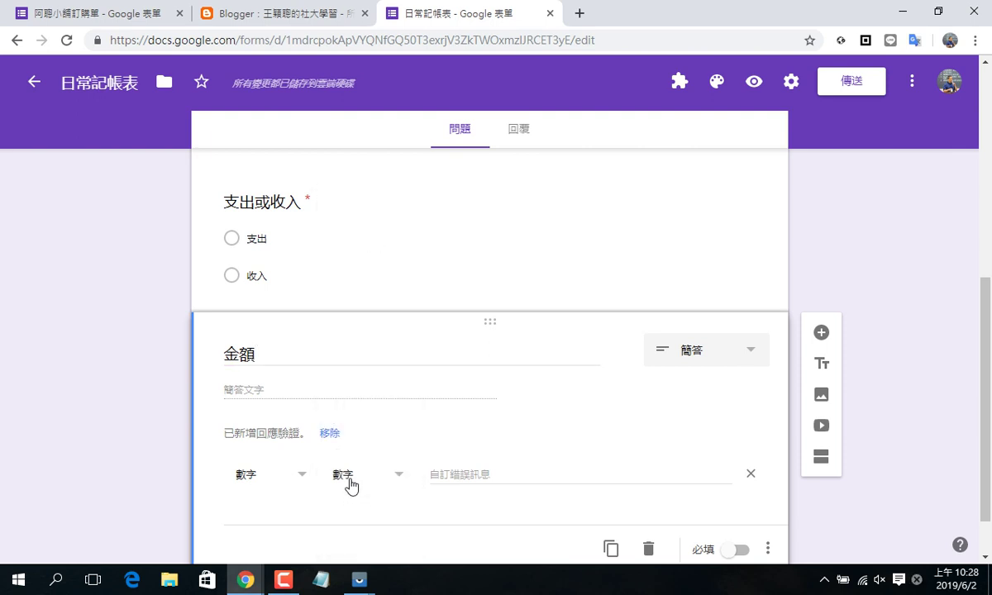
pyautogui.click(348, 479)
pyautogui.click(356, 529)
pyautogui.scroll(-1, 747, 438)
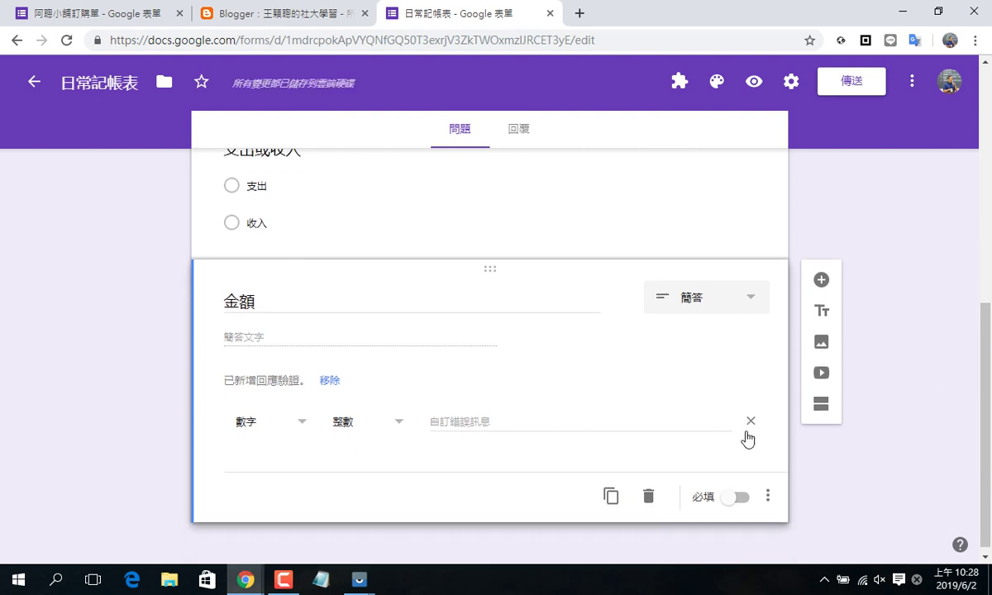
# Step: Make the 金額 question required
pyautogui.click(741, 493)
pyautogui.scroll(5, 500, 405)
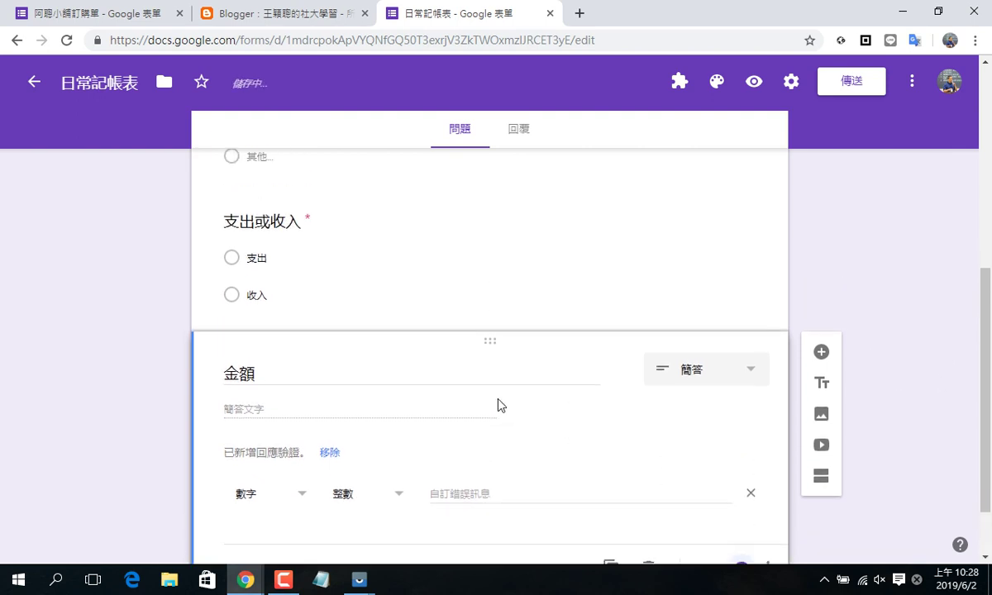
pyautogui.scroll(-5, 637, 454)
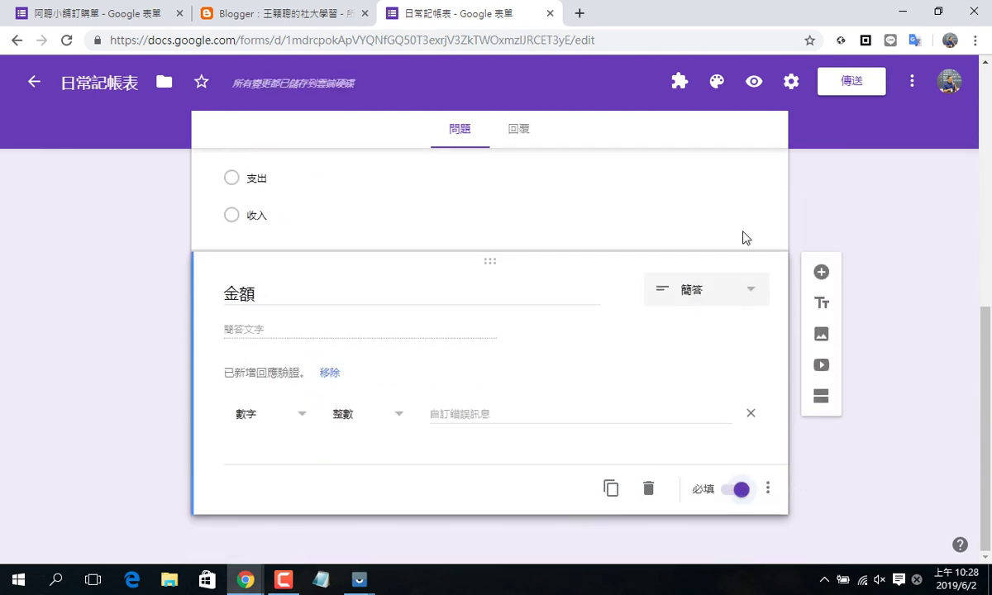
# Step: Add a required date question titled 收支日期 below the 金額 question
pyautogui.click(821, 272)
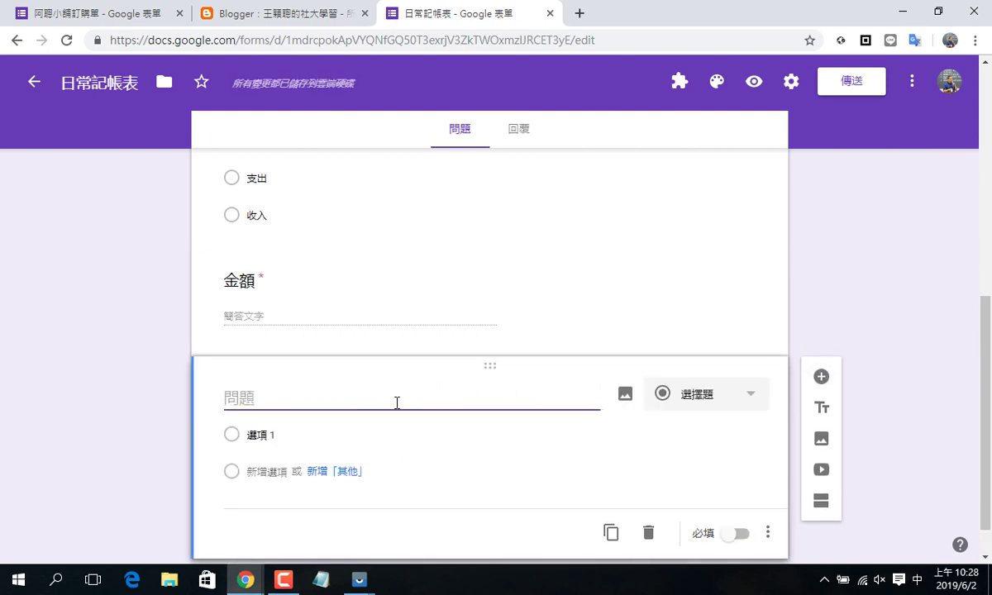
pyautogui.write('收ㄓ')
pyautogui.press('space')
pyautogui.write('ㄖ')
pyautogui.write('期')
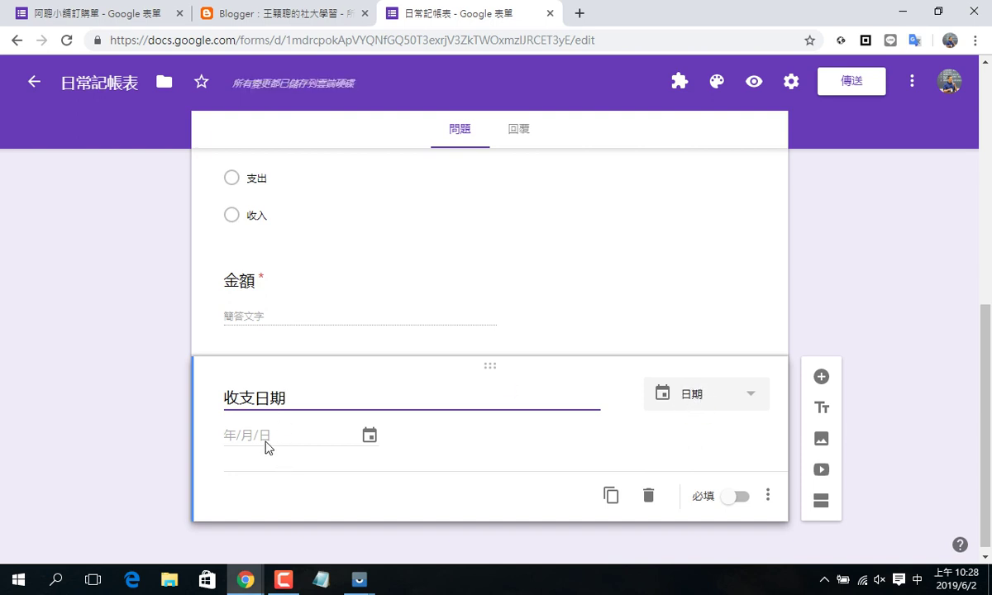
pyautogui.click(742, 500)
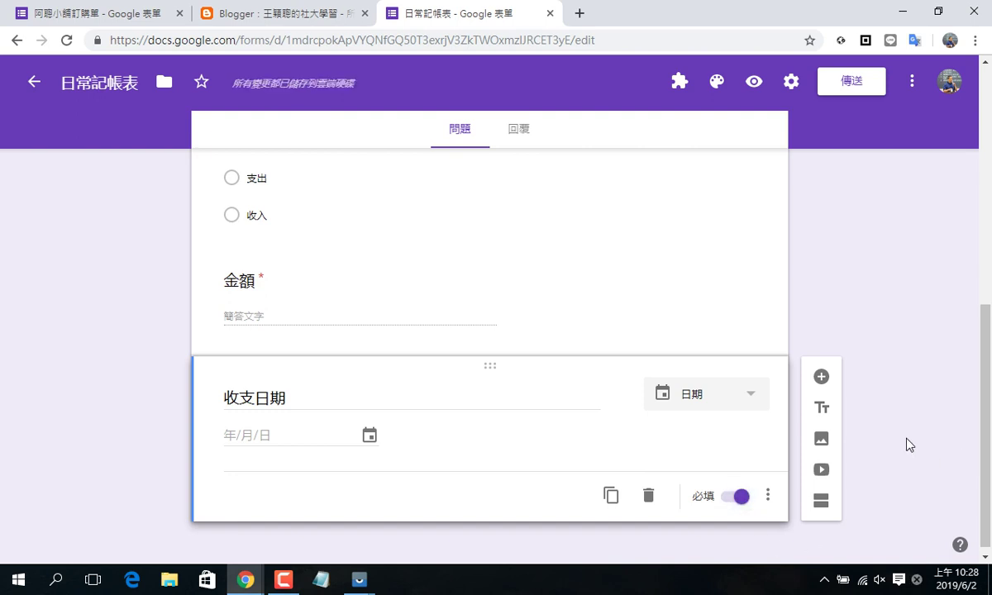
# Step: Review all the questions in the form editor, from 品項 through 收支日期
pyautogui.scroll(6, 612, 352)
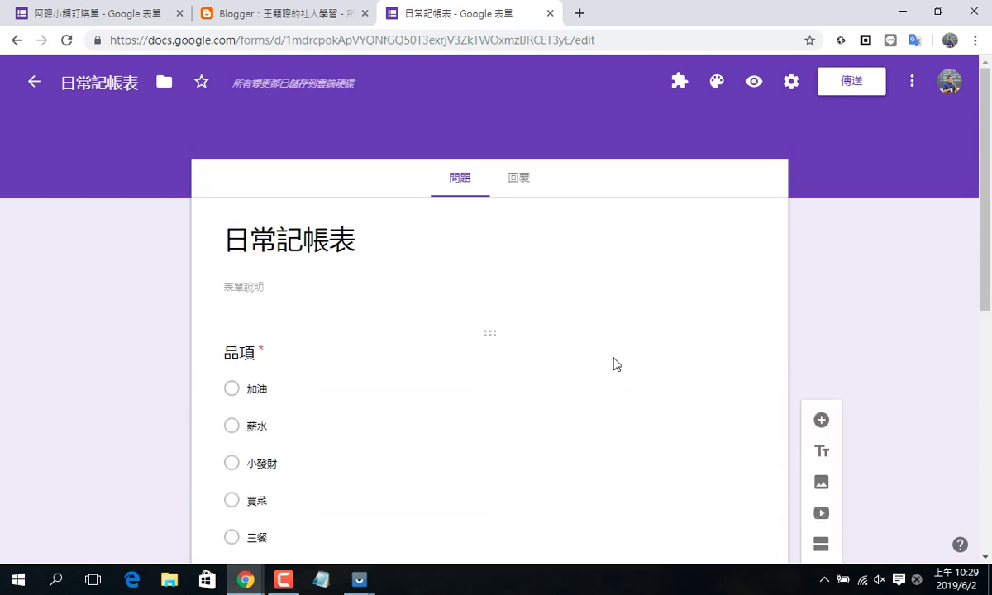
pyautogui.scroll(-2, 615, 366)
pyautogui.scroll(2, 587, 364)
pyautogui.scroll(-3, 240, 355)
pyautogui.scroll(1, 234, 329)
pyautogui.scroll(-3, 277, 228)
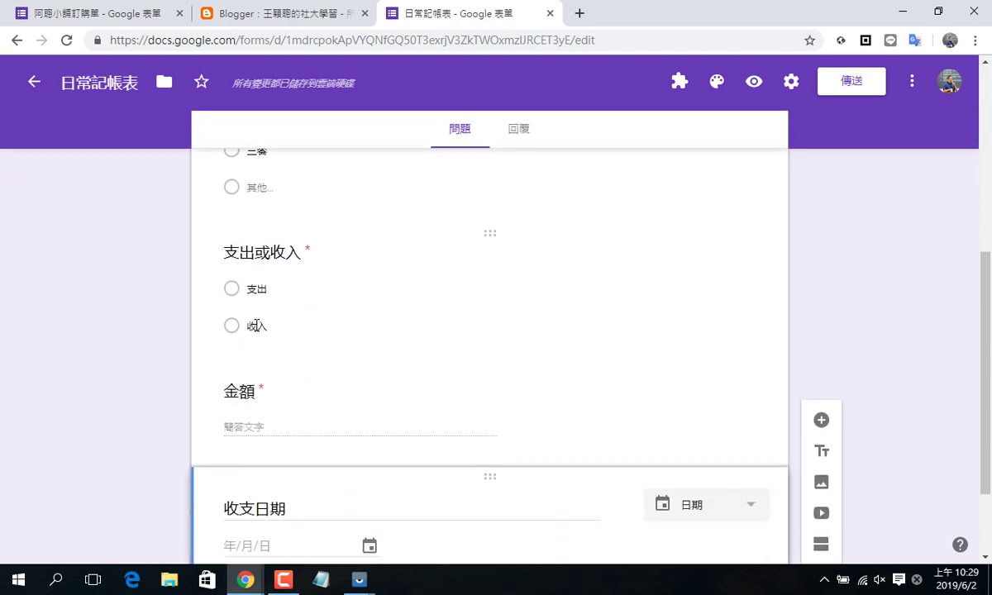
pyautogui.scroll(-1, 256, 324)
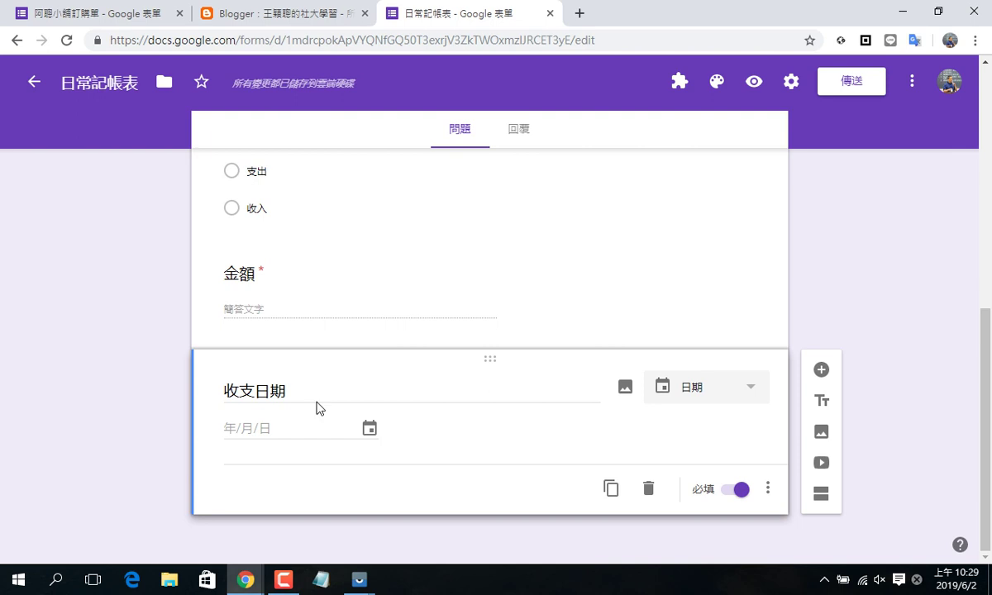
pyautogui.scroll(2, 323, 411)
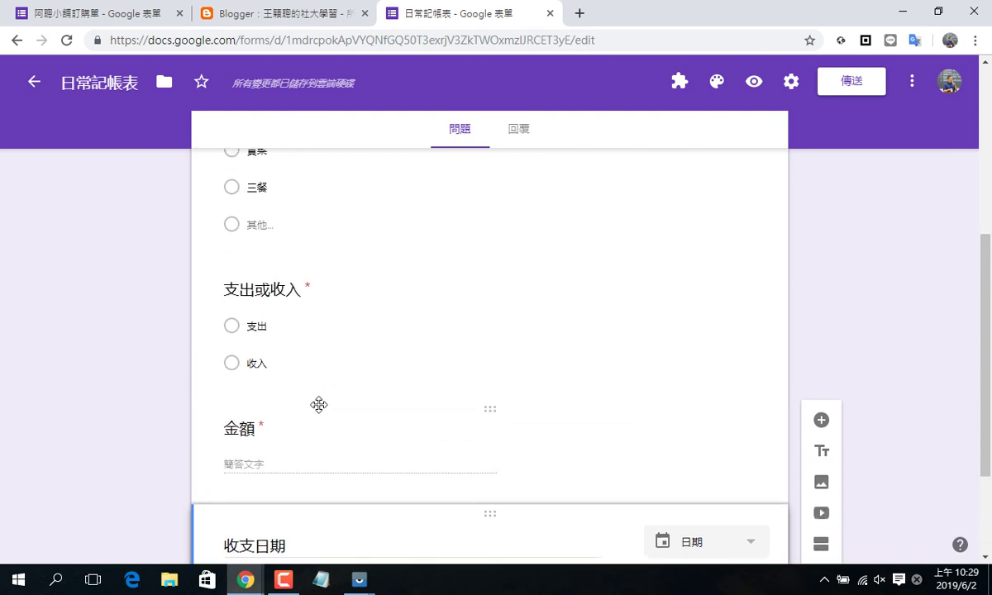
# Step: Preview the form and look through its questions as far as the submission area
pyautogui.click(754, 82)
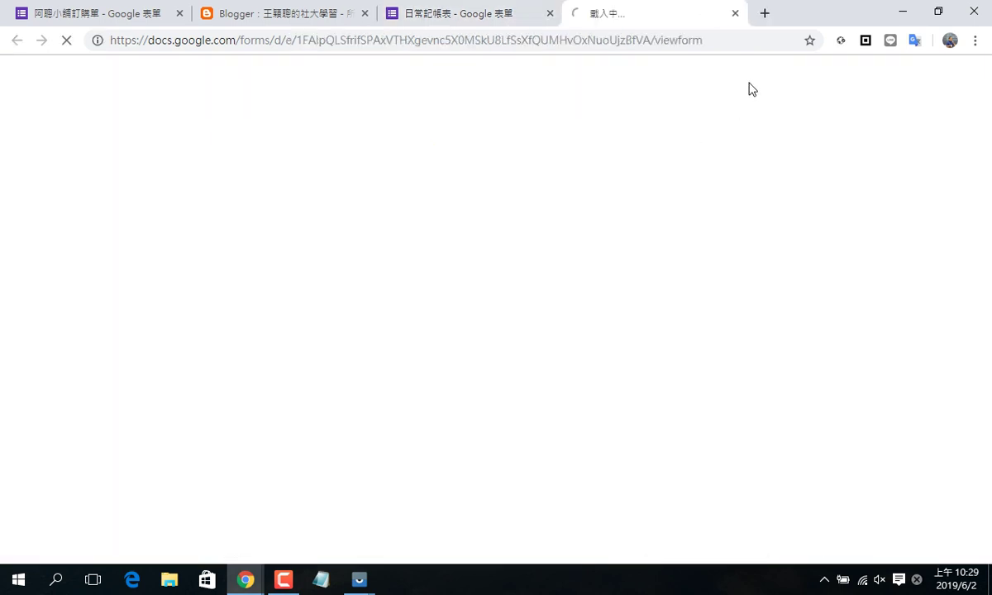
pyautogui.scroll(-6, 343, 226)
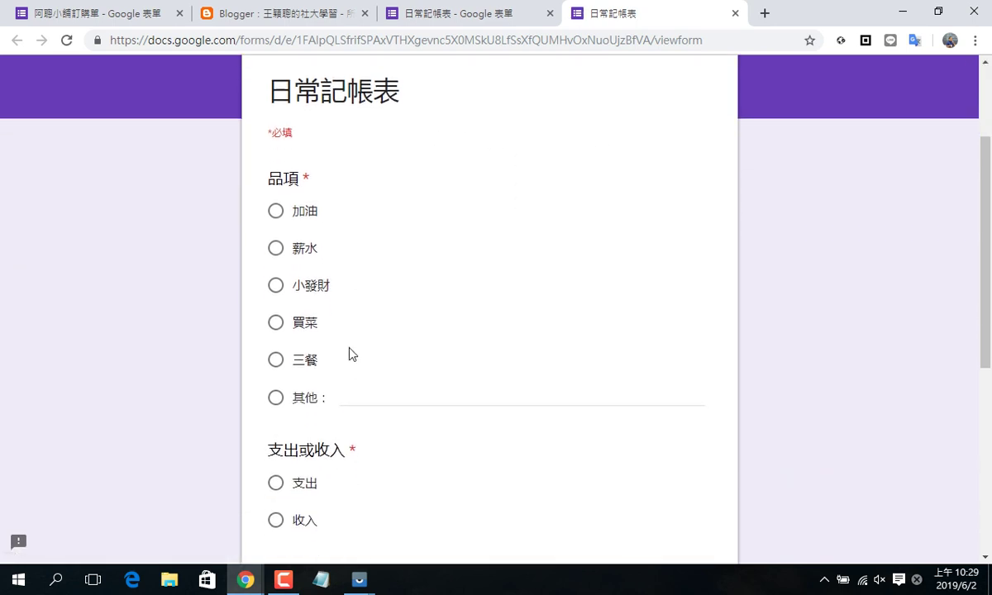
pyautogui.scroll(-1, 383, 322)
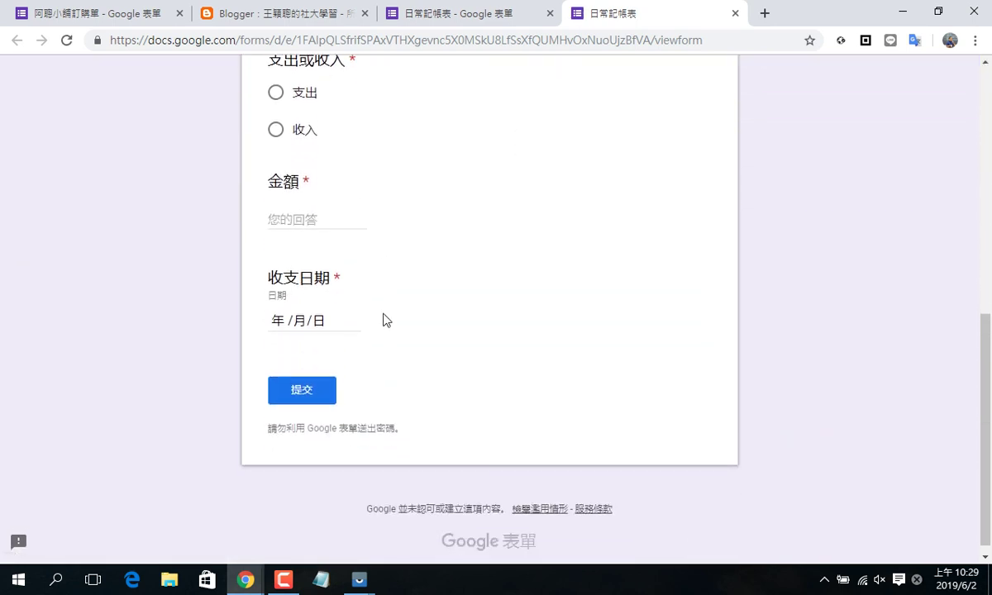
pyautogui.scroll(7, 383, 321)
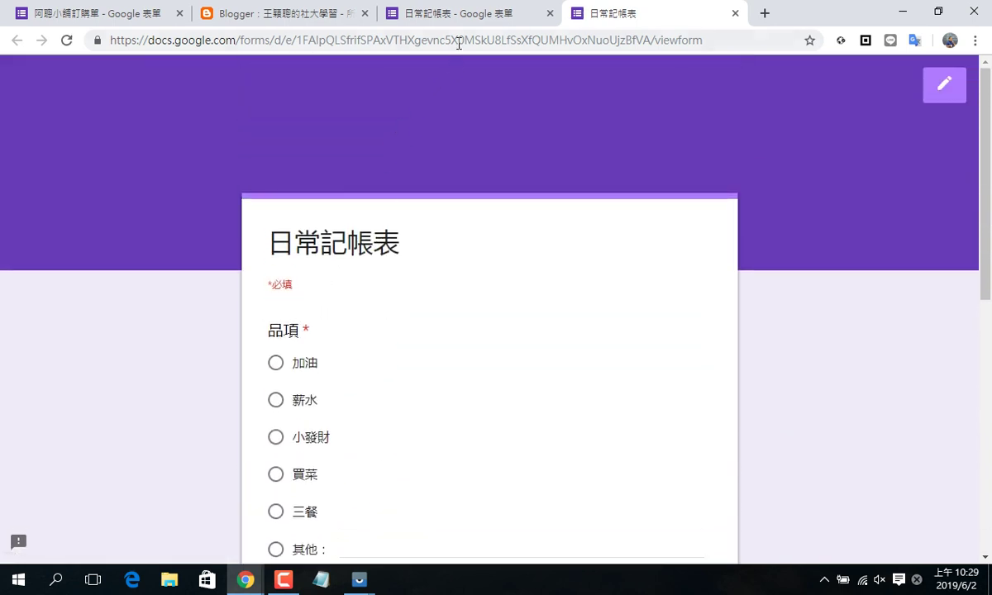
pyautogui.click(459, 41)
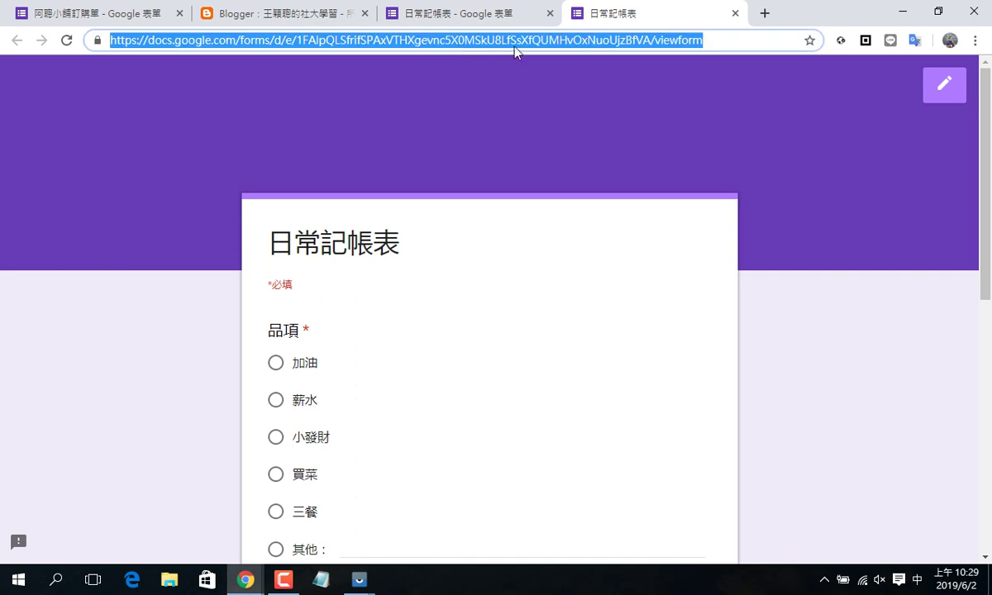
pyautogui.click(764, 14)
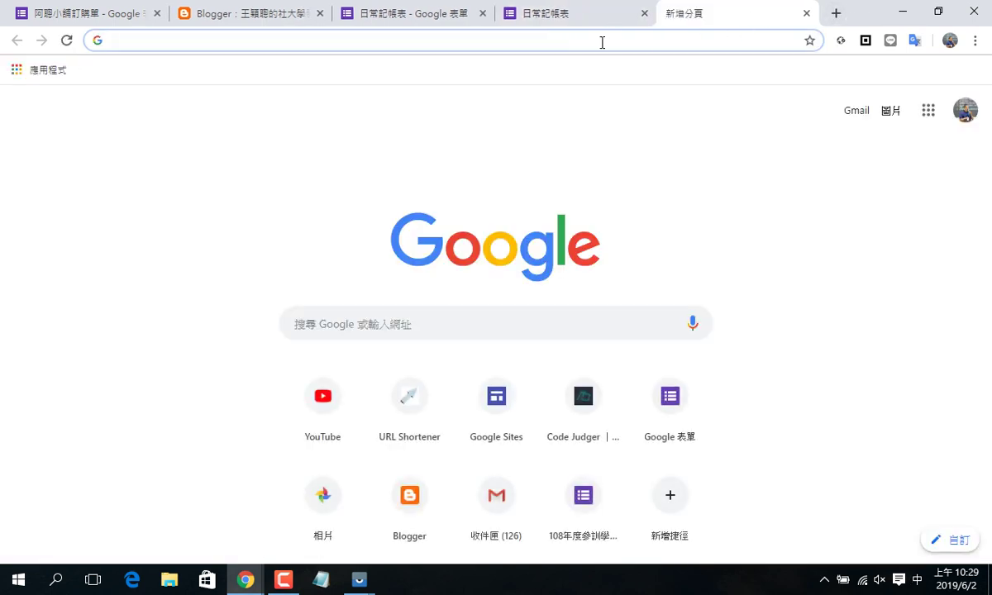
pyautogui.write('ㄕㄨ')
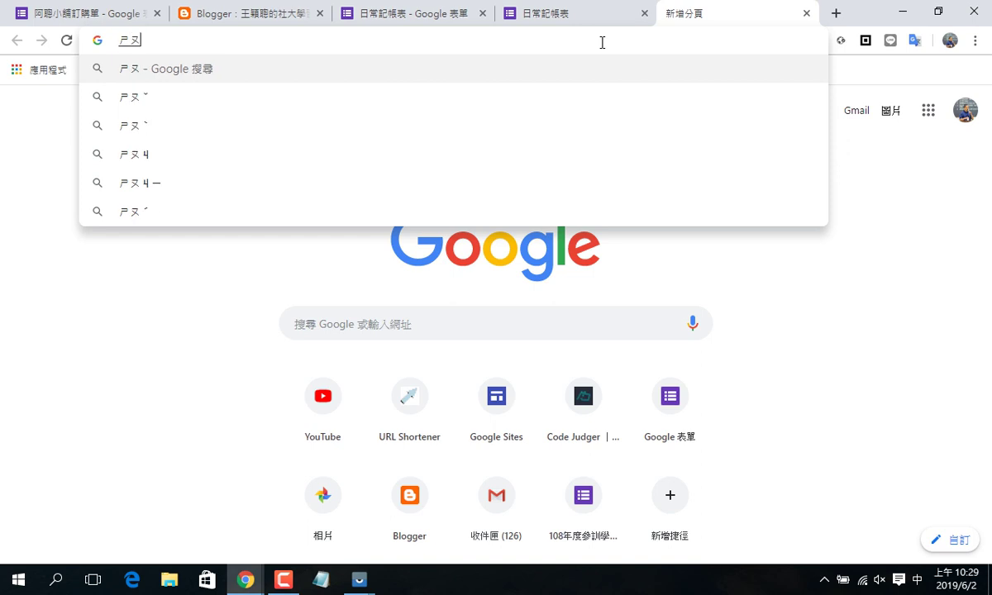
pyautogui.press('BackSpace')
pyautogui.press('BackSpace')
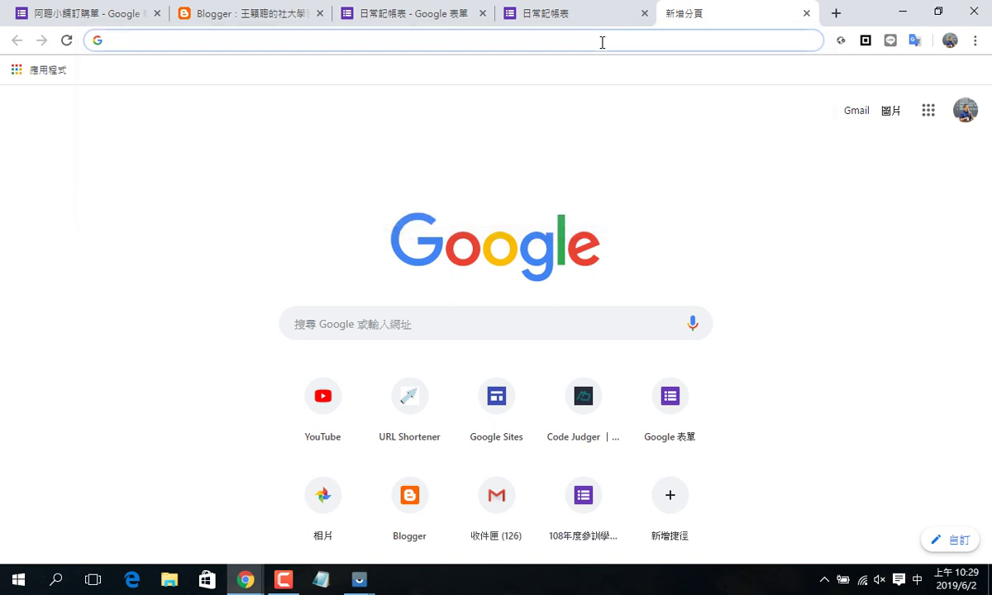
pyautogui.click(806, 14)
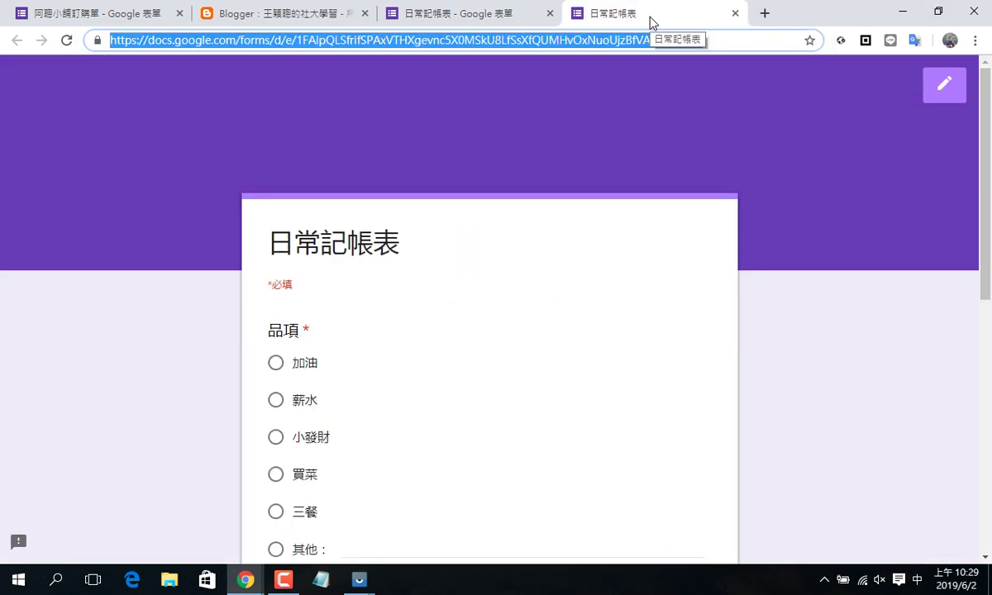
# Step: Bring up the Vysor phone mirror window and place it beside the form preview in a non-maximized browser window
pyautogui.click(904, 13)
pyautogui.click(906, 14)
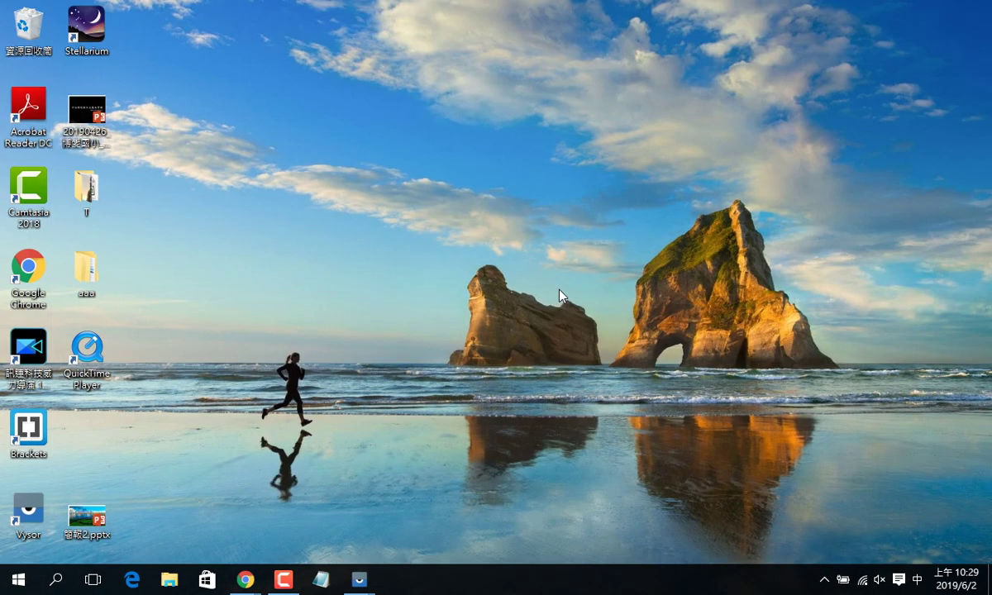
pyautogui.click(342, 583)
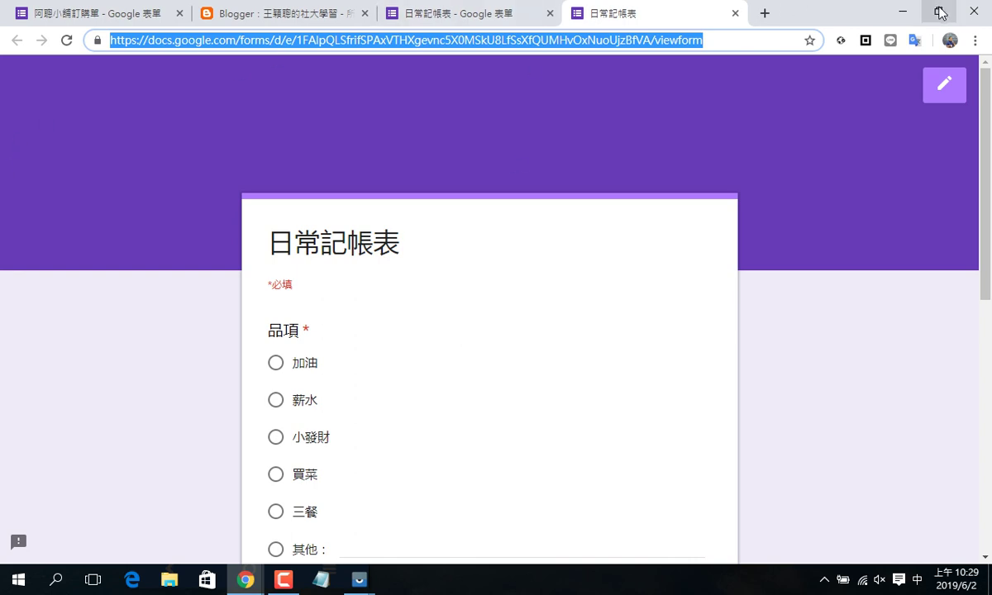
pyautogui.doubleClick(879, 9)
pyautogui.moveTo(581, 39); pyautogui.dragTo(718, 39)
pyautogui.moveTo(214, 14); pyautogui.dragTo(87, 17)
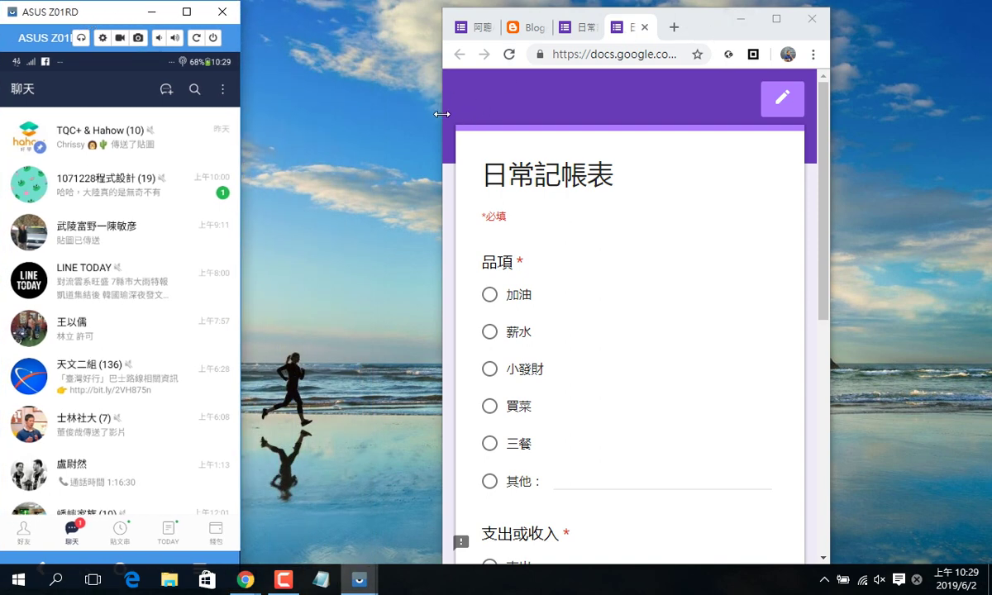
# Step: Enlarge the browser window to fill the screen space beside the phone mirror
pyautogui.moveTo(442, 114); pyautogui.dragTo(241, 114)
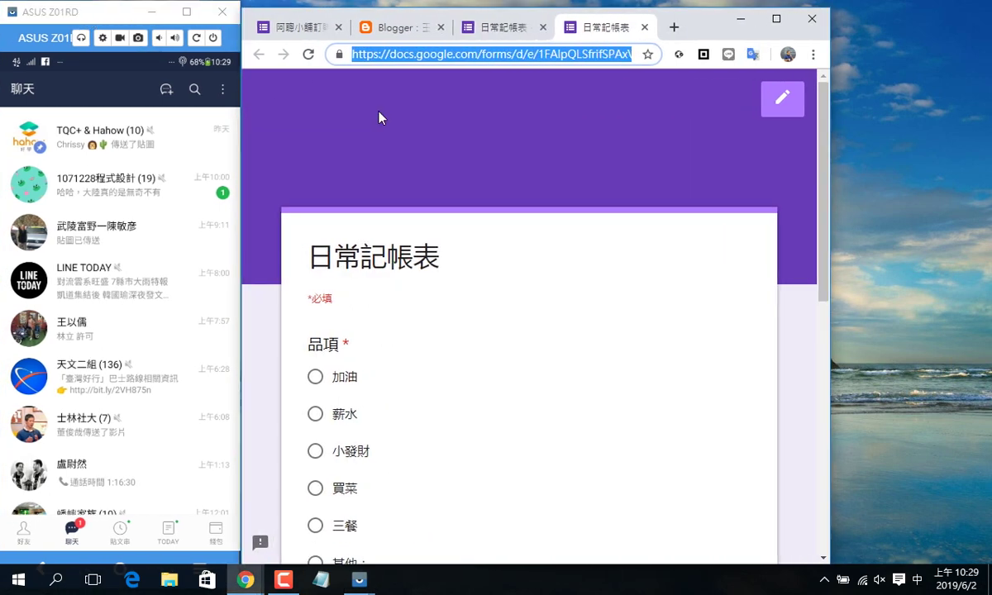
pyautogui.moveTo(830, 209); pyautogui.dragTo(986, 204)
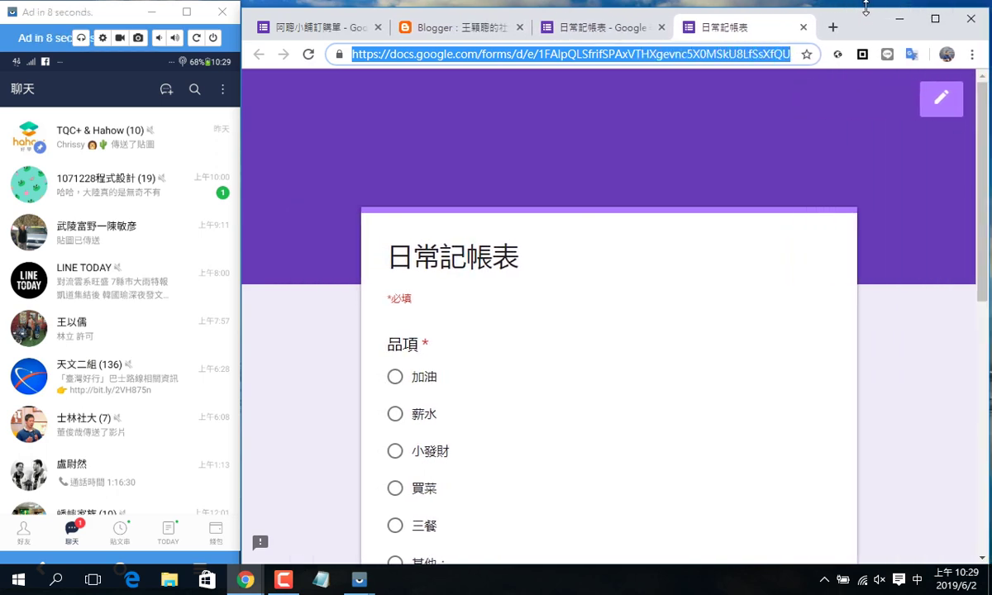
pyautogui.moveTo(812, 8); pyautogui.dragTo(812, 1)
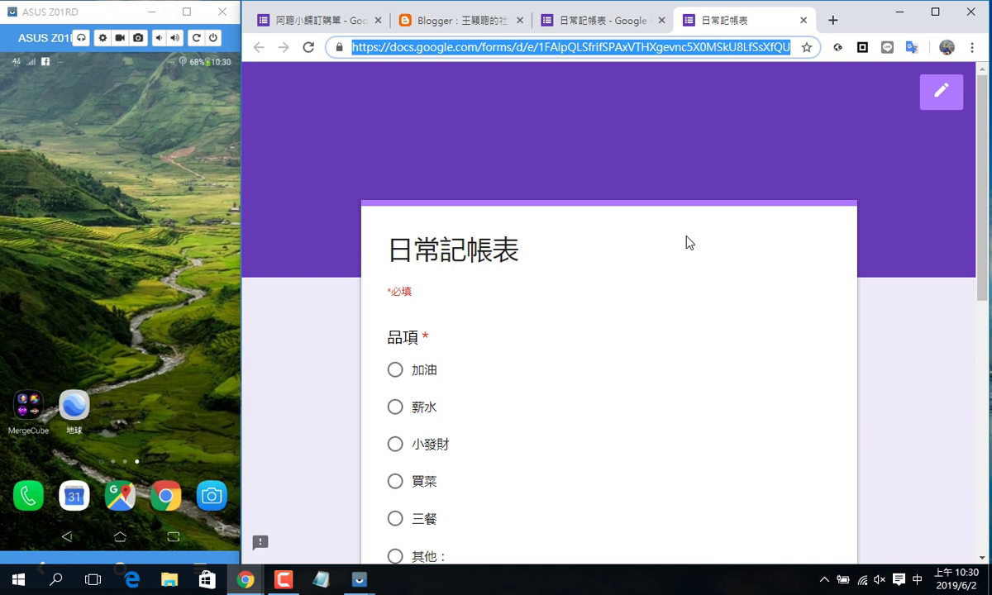
# Step: Generate a QR code for the form preview's link and look through the form opened on the phone
pyautogui.click(862, 47)
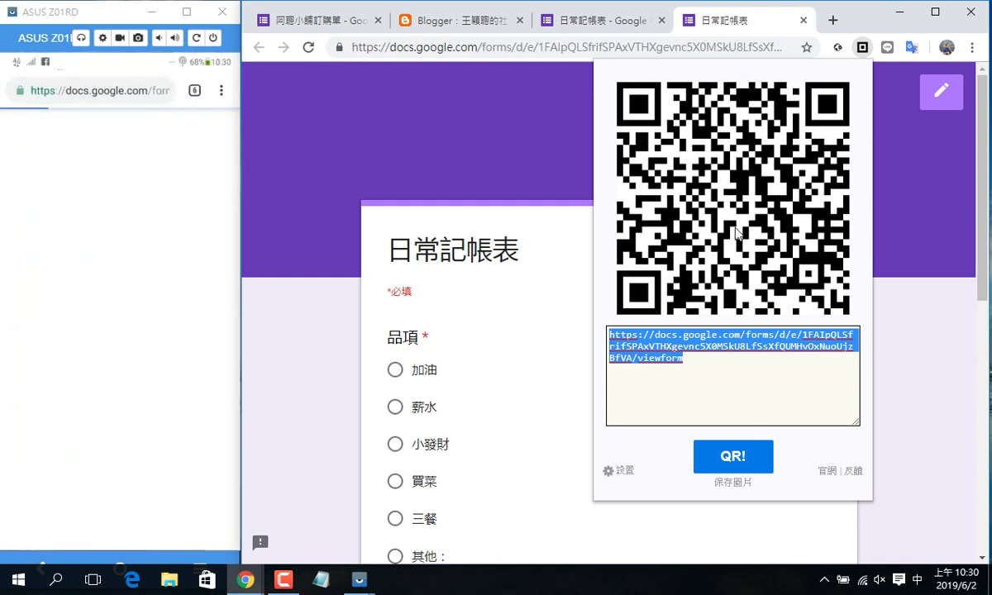
pyautogui.scroll(-5, 70, 229)
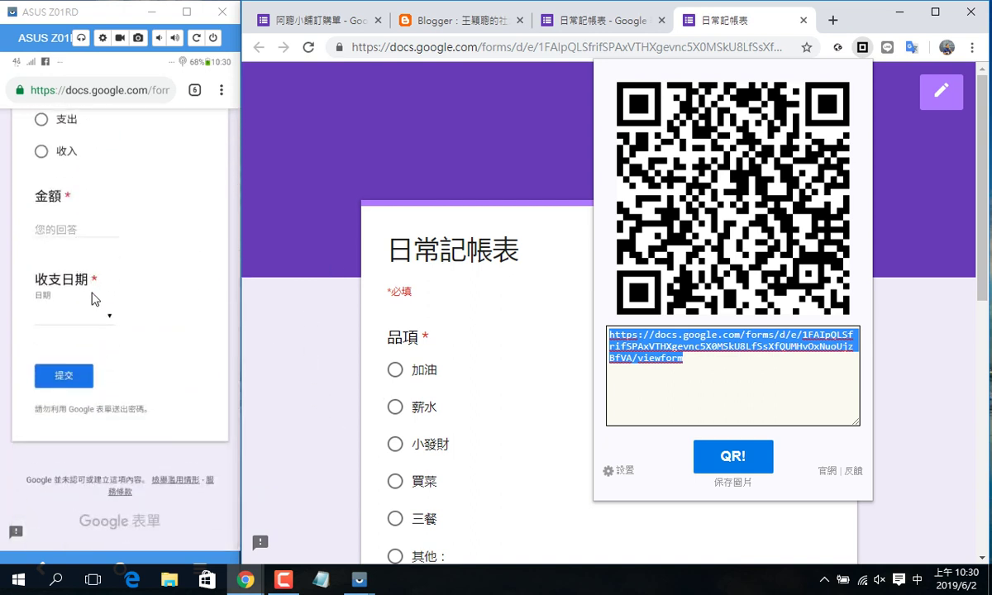
pyautogui.scroll(3, 91, 301)
pyautogui.scroll(3, 83, 307)
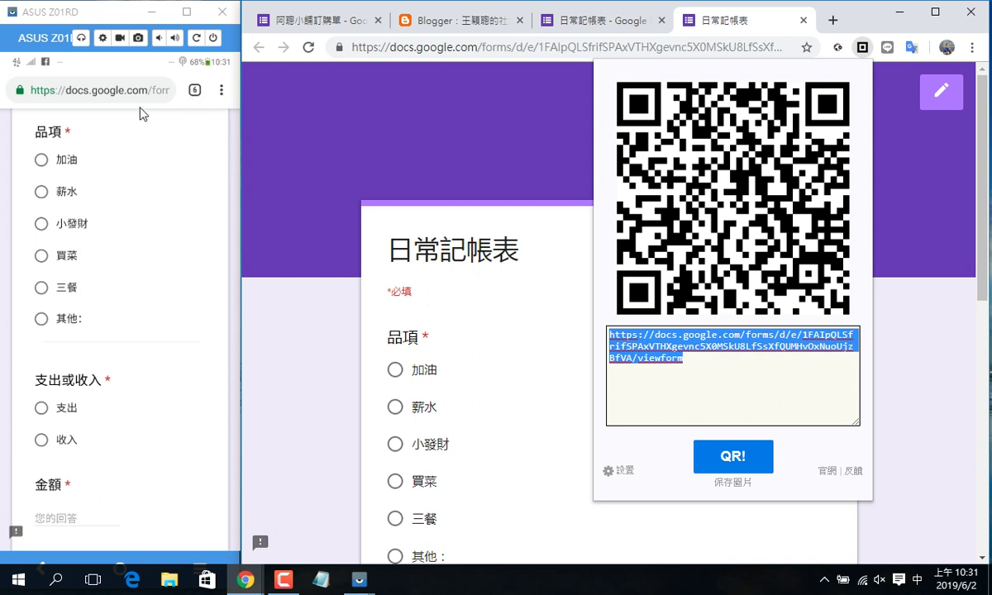
# Step: Add the form to the phone's home screen under the name 日常記帳表, using automatic placement
pyautogui.click(221, 92)
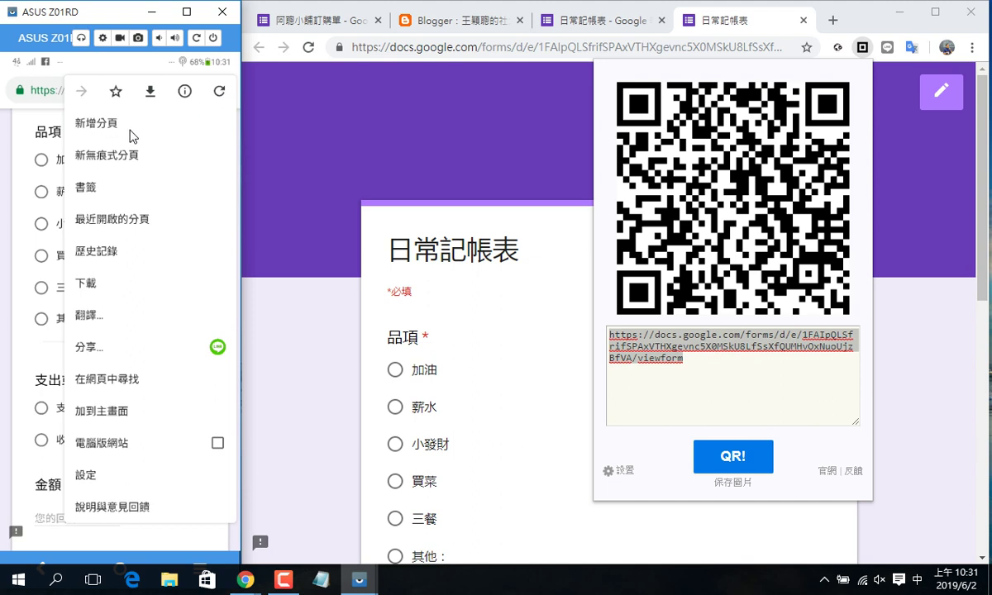
pyautogui.click(118, 420)
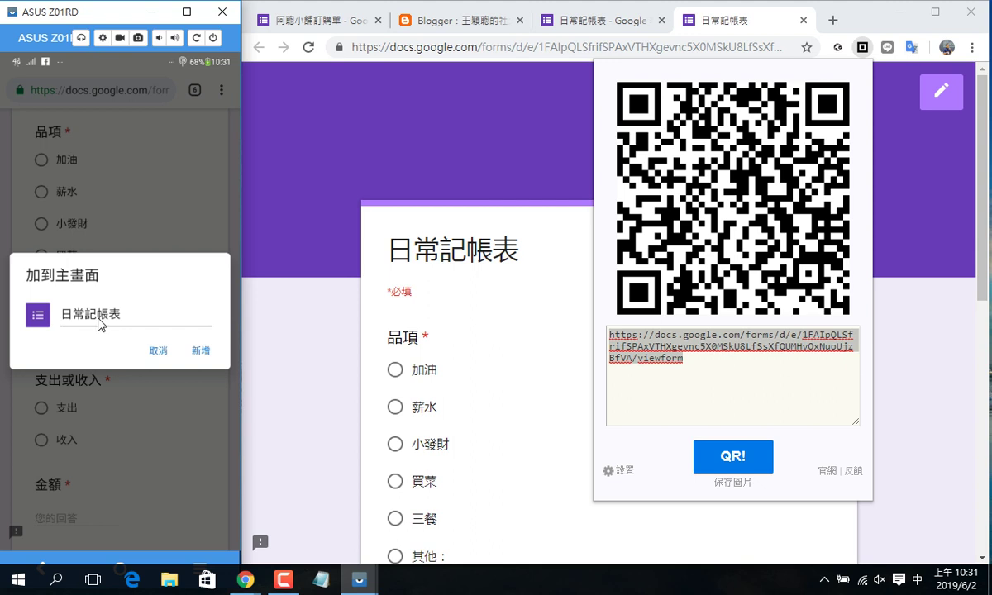
pyautogui.click(202, 351)
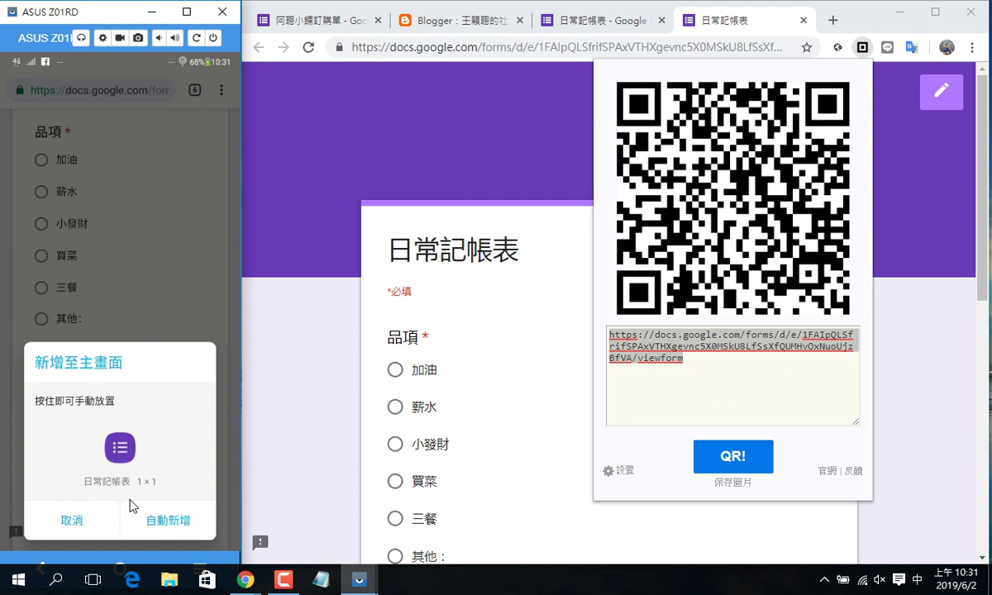
pyautogui.click(170, 522)
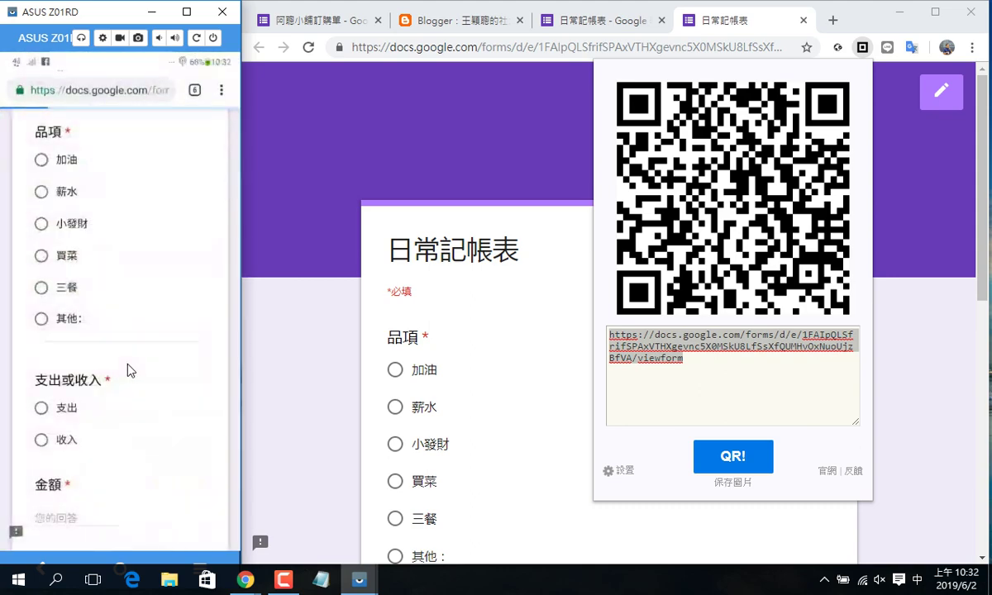
# Step: Fill in and submit the form on the phone with item 加油, type 支出, amount 140 and date 2019/6/2
pyautogui.scroll(2, 128, 370)
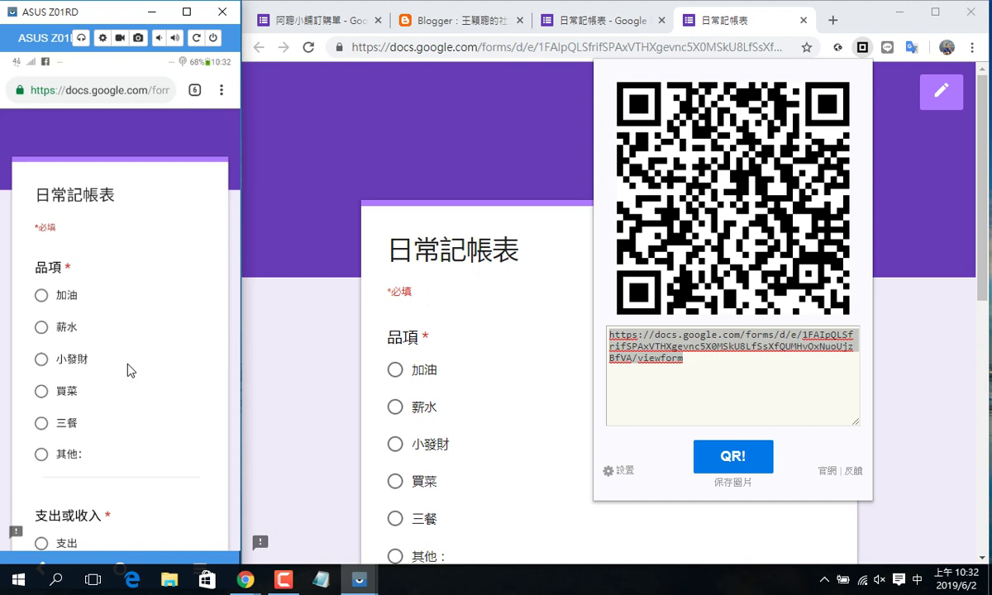
pyautogui.scroll(-5, 128, 370)
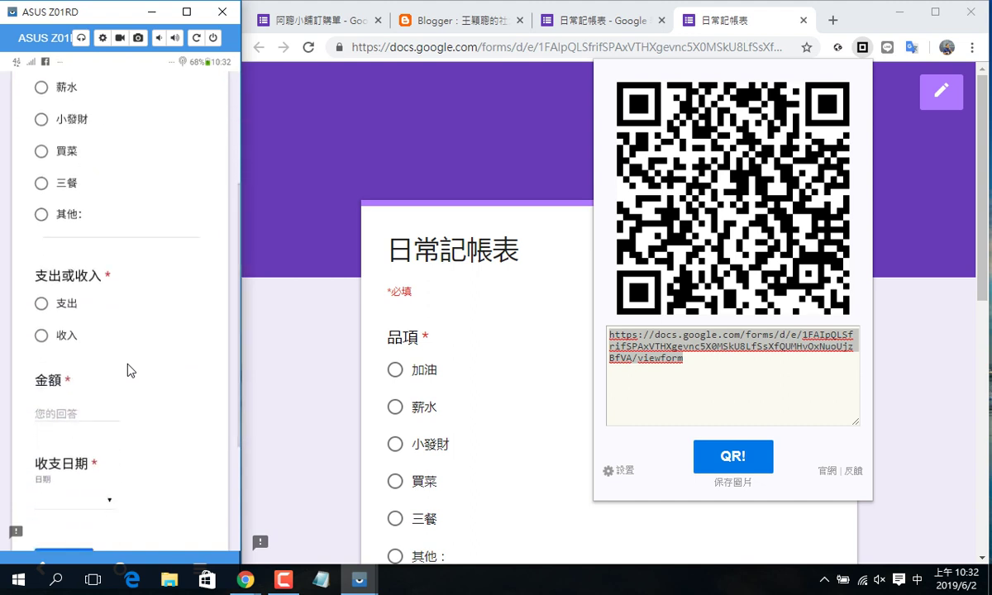
pyautogui.scroll(-2, 129, 370)
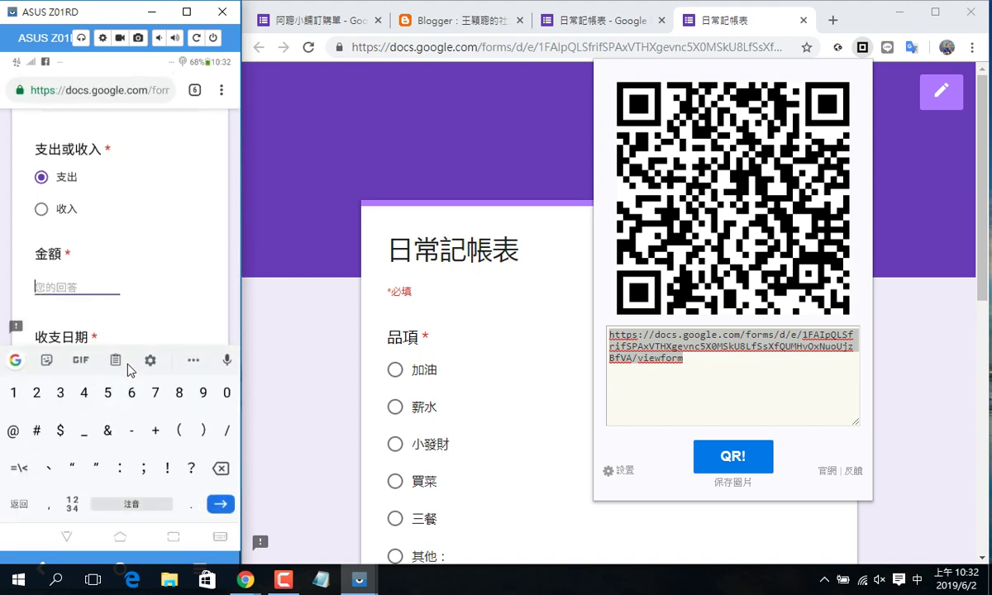
pyautogui.write('140')
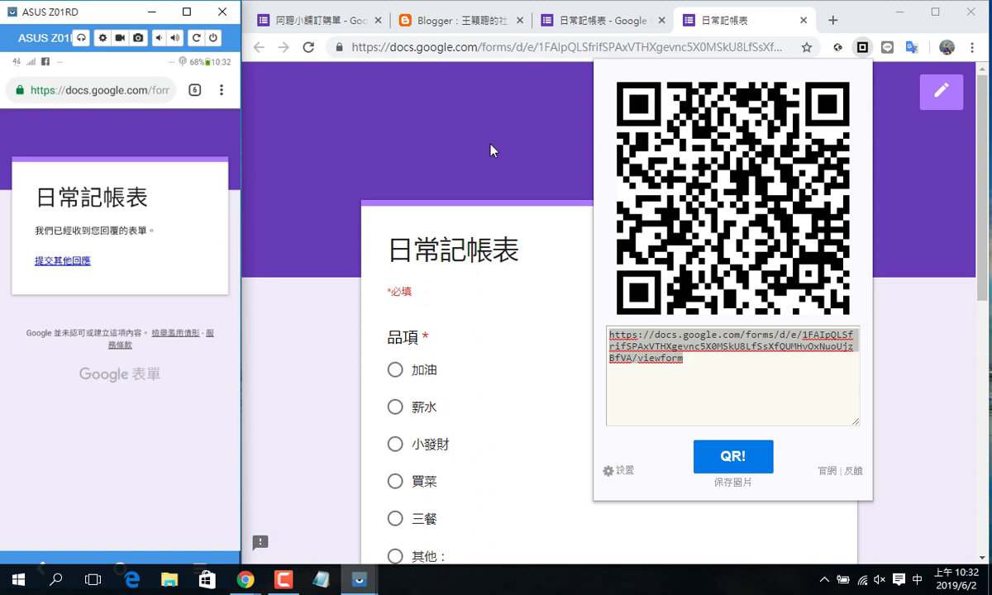
# Step: Close the QR code and open the response summary of the 日常記帳表 form in the form editor
pyautogui.click(460, 135)
pyautogui.click(591, 20)
pyautogui.scroll(5, 546, 106)
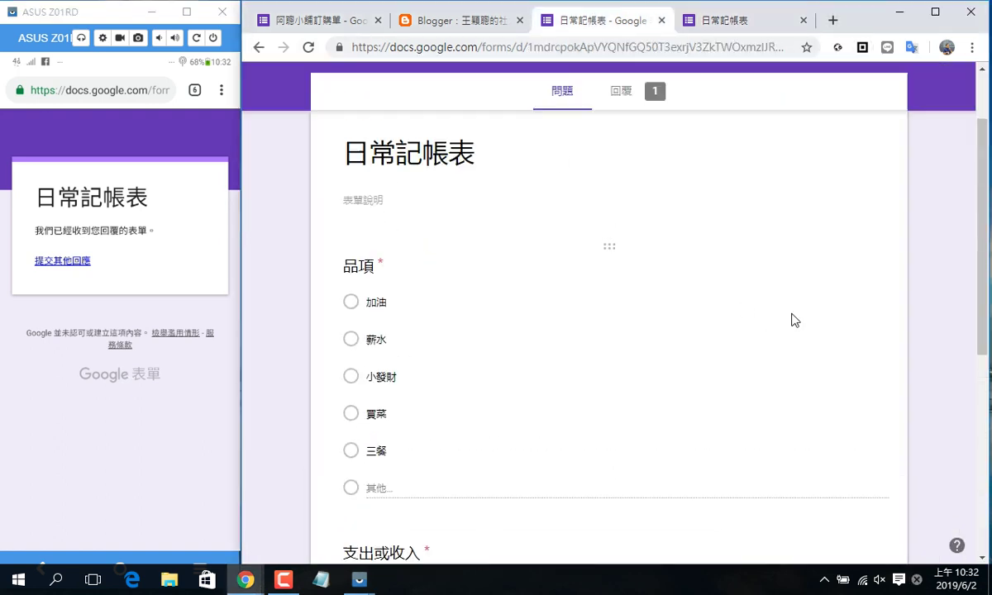
pyautogui.click(636, 187)
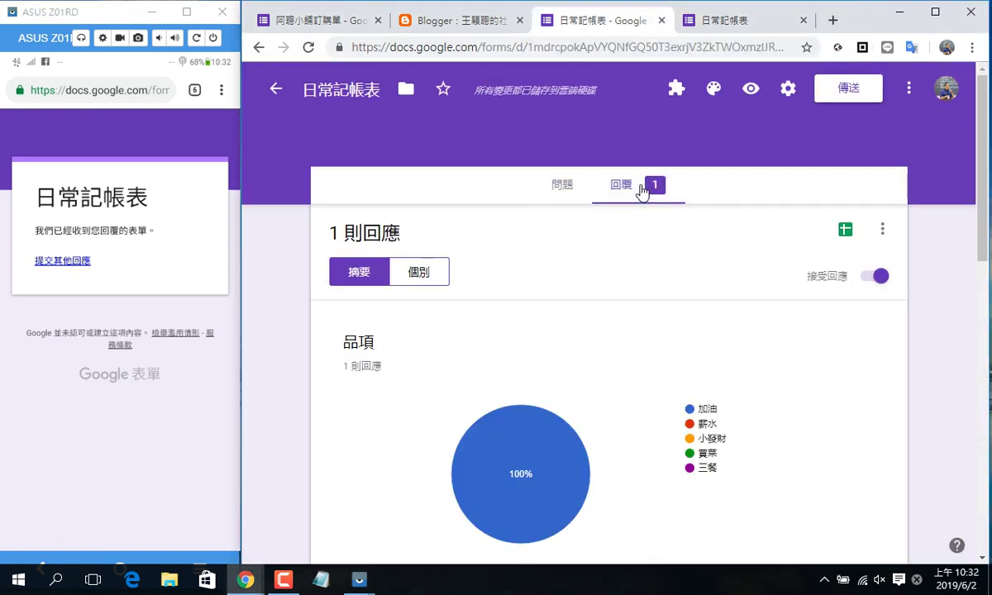
# Step: Create a new spreadsheet named 日常記帳表 (回應) as the destination for the form's responses
pyautogui.click(845, 233)
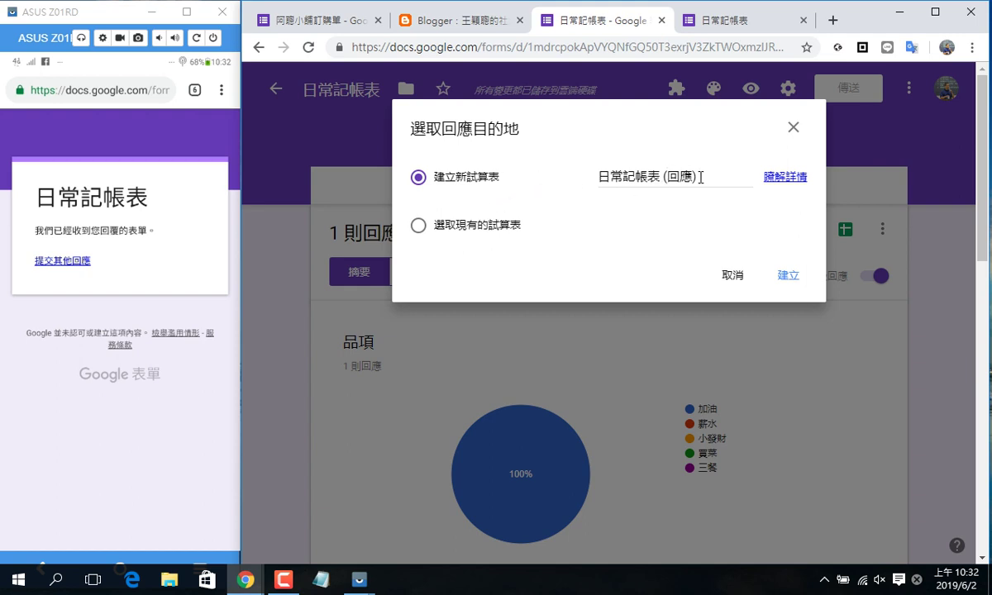
pyautogui.click(787, 276)
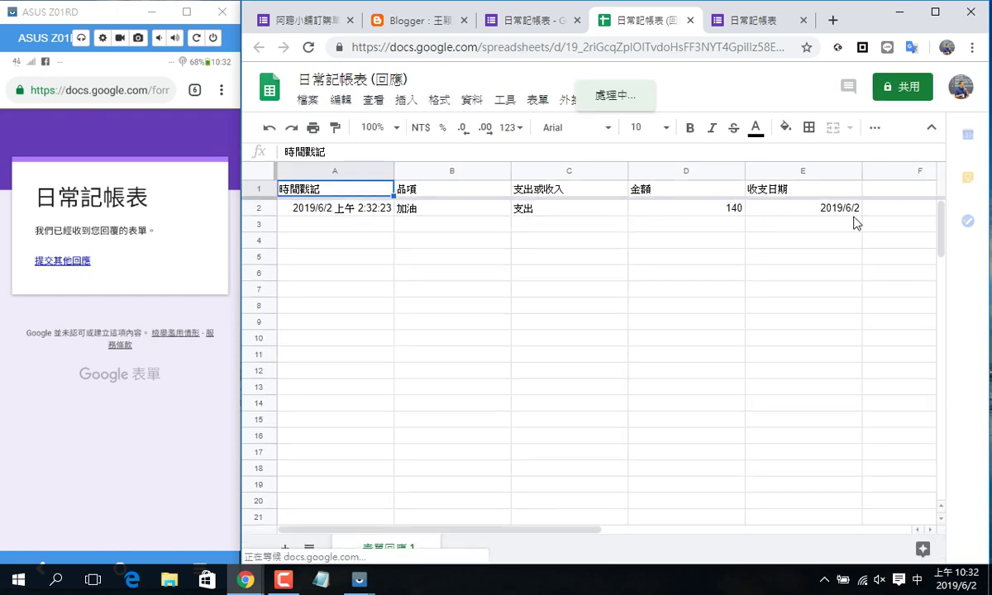
pyautogui.moveTo(539, 534); pyautogui.dragTo(488, 531)
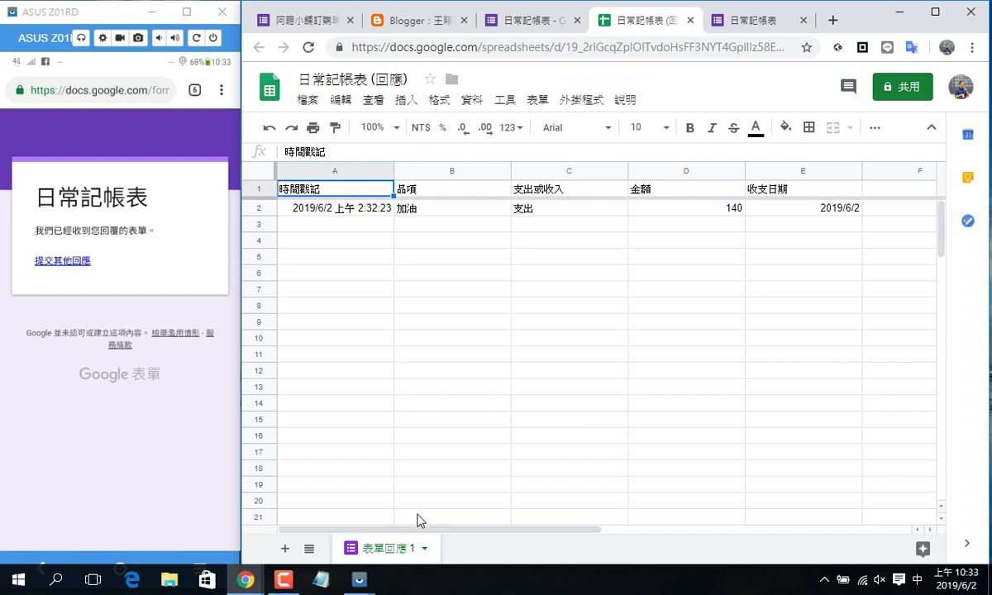
# Step: Go back to the form preview, look through its questions and generate a QR code for its link again
pyautogui.click(742, 25)
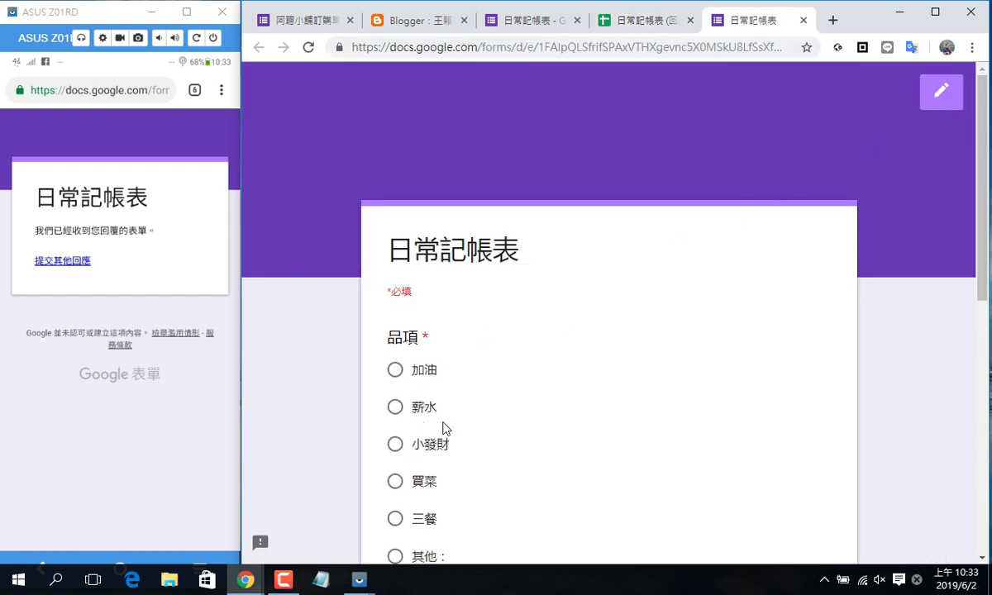
pyautogui.scroll(-3, 443, 427)
pyautogui.scroll(-1, 418, 546)
pyautogui.scroll(-1, 419, 545)
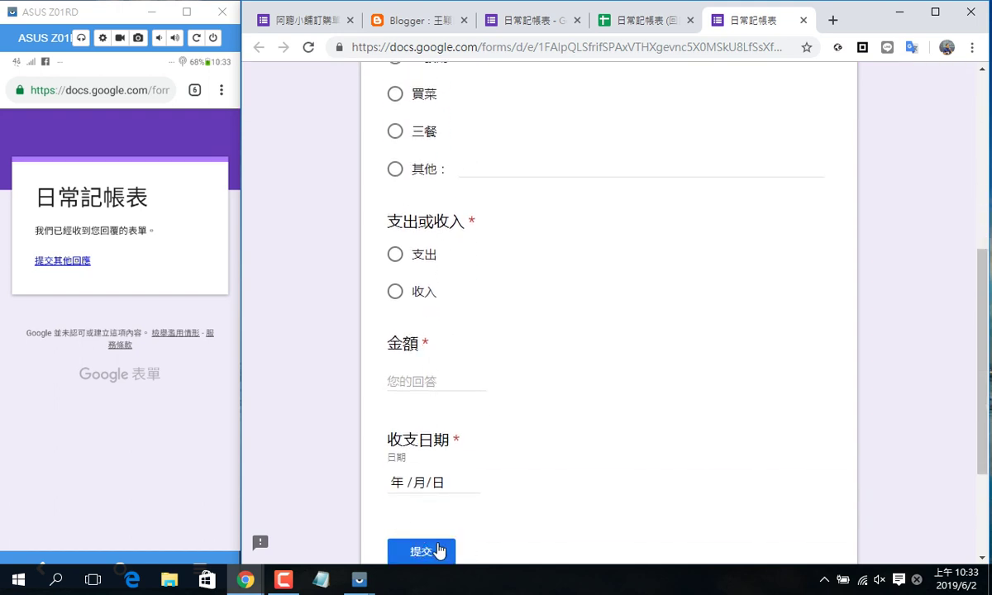
pyautogui.click(439, 552)
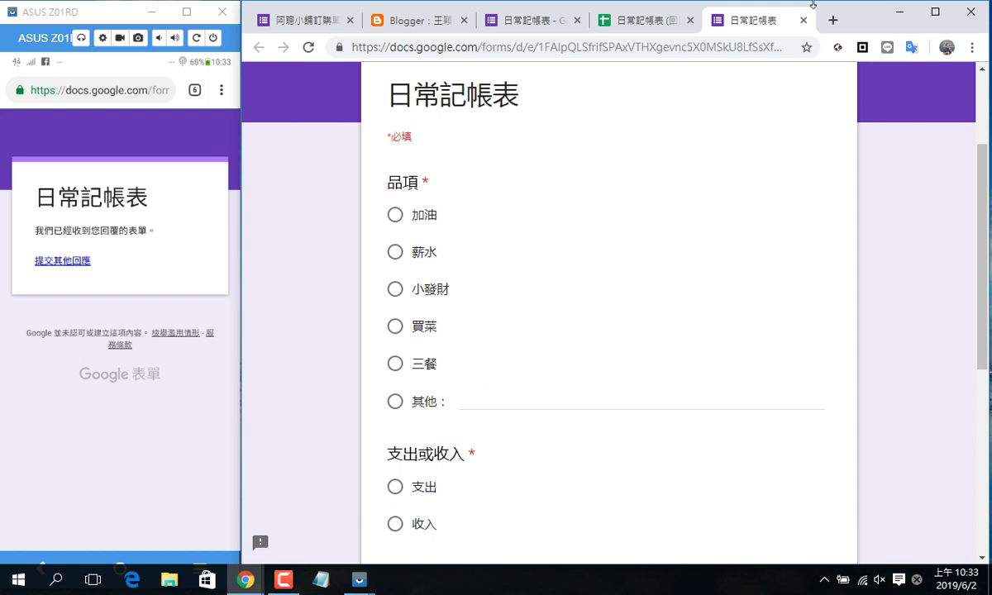
pyautogui.click(862, 47)
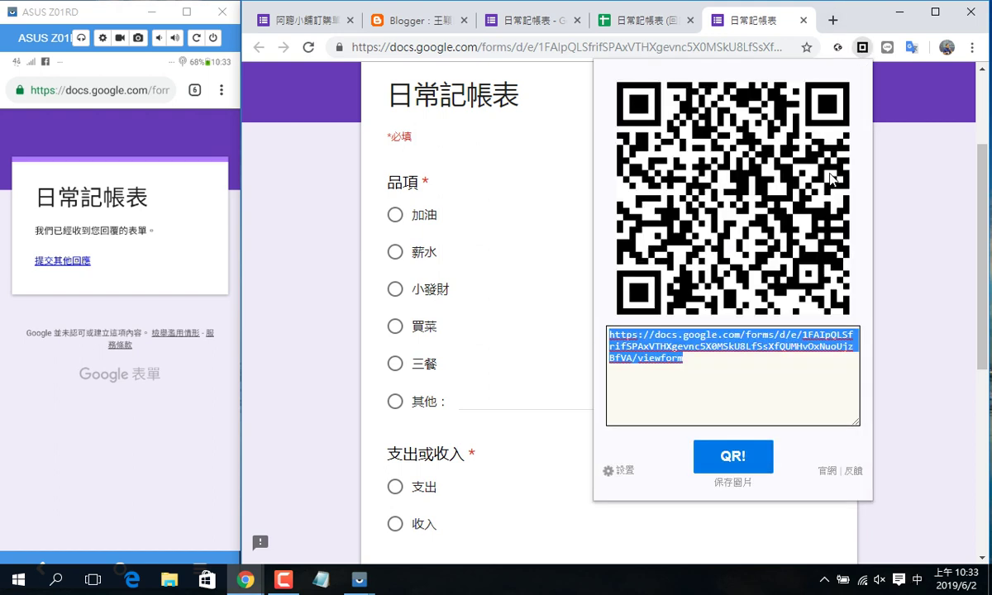